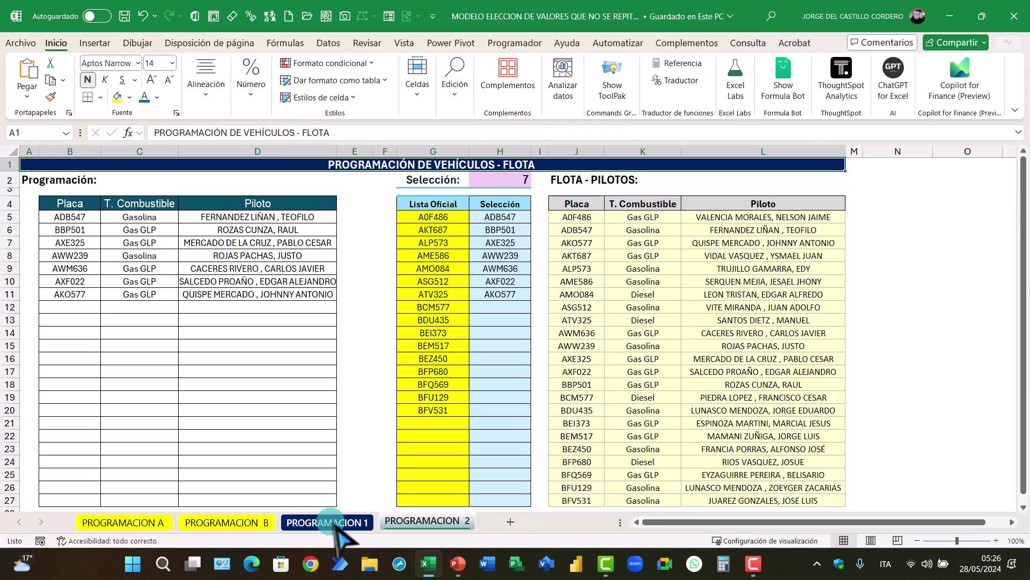
Examine the FILTRAR formula behind the Lista Oficial column in cell G5 of the PROGRAMACION 2 sheet.
click(333, 523)
click(414, 522)
click(368, 522)
click(382, 522)
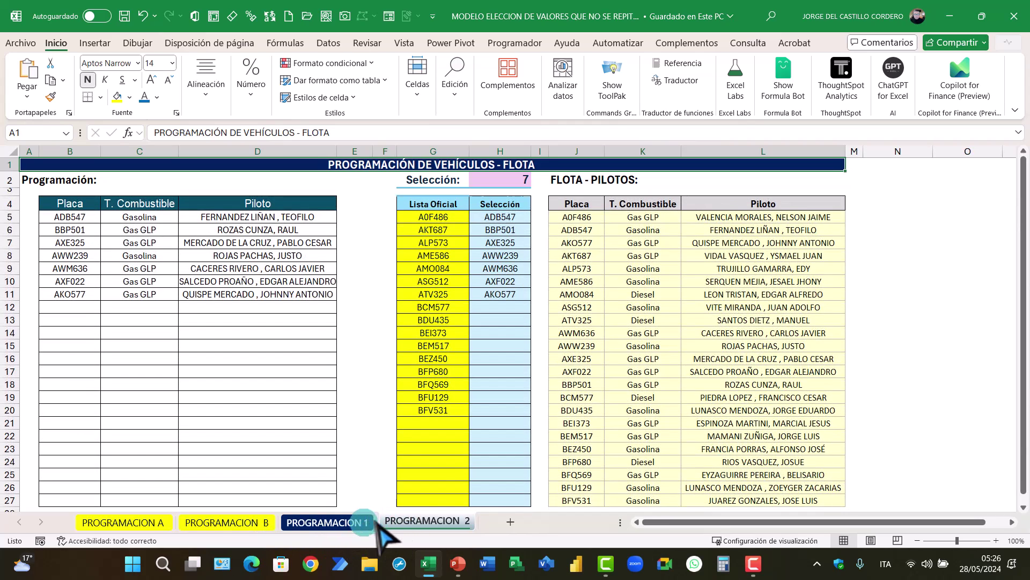
click(449, 220)
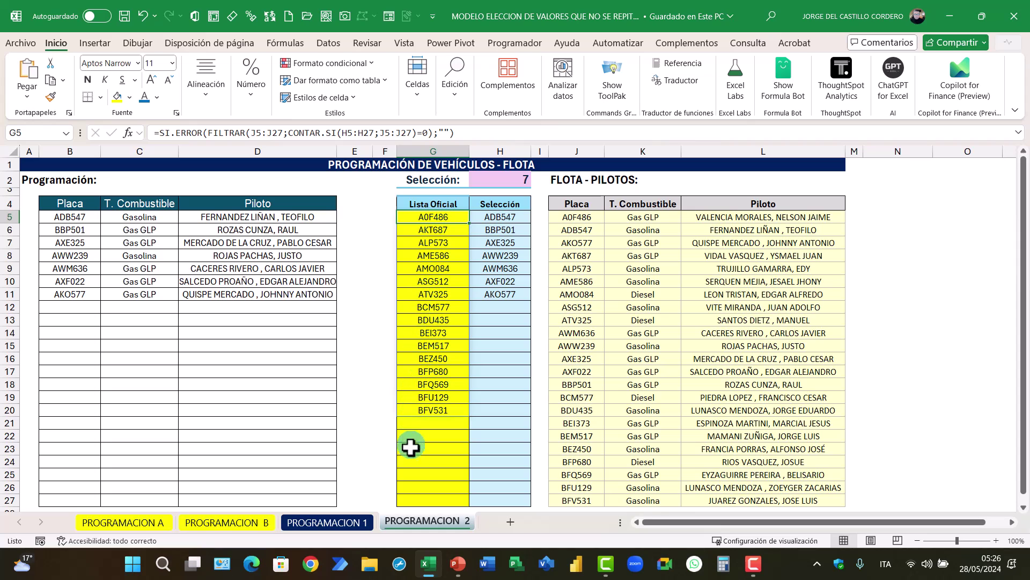
click(346, 523)
click(398, 523)
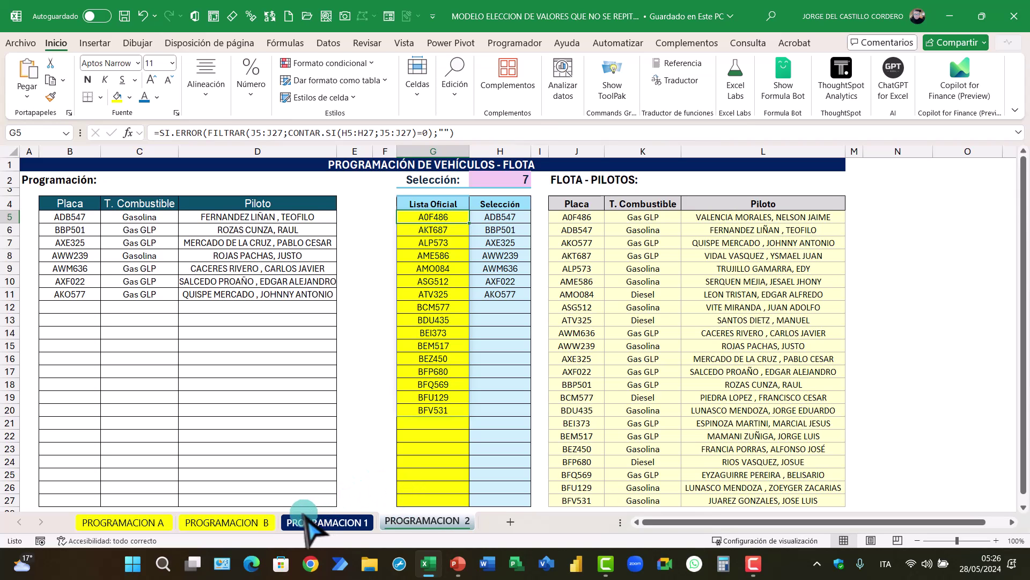
On the PROGRAMACION A sheet, inspect the selection-count formula in cell H2 and the range it covers.
click(144, 524)
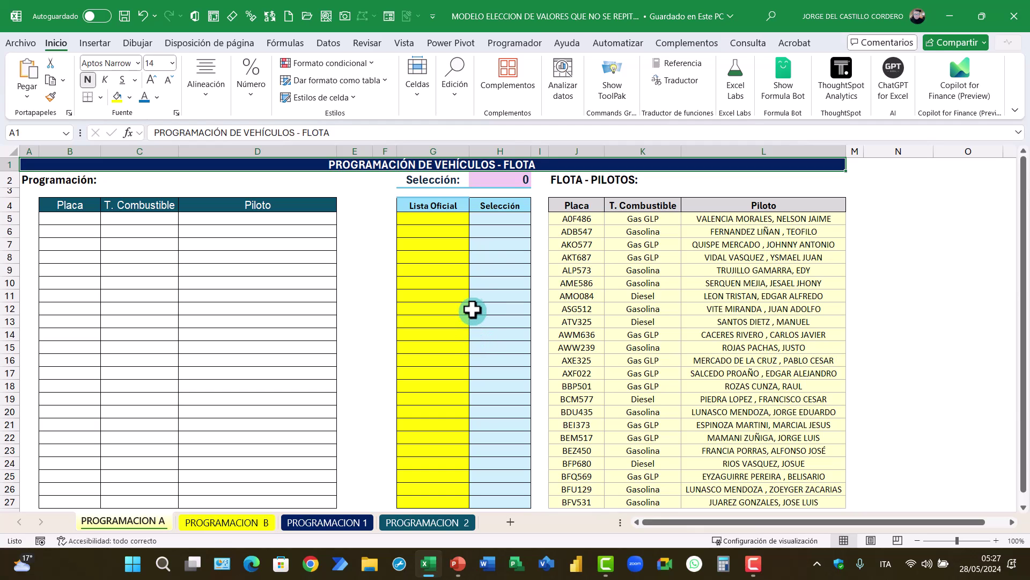
click(508, 180)
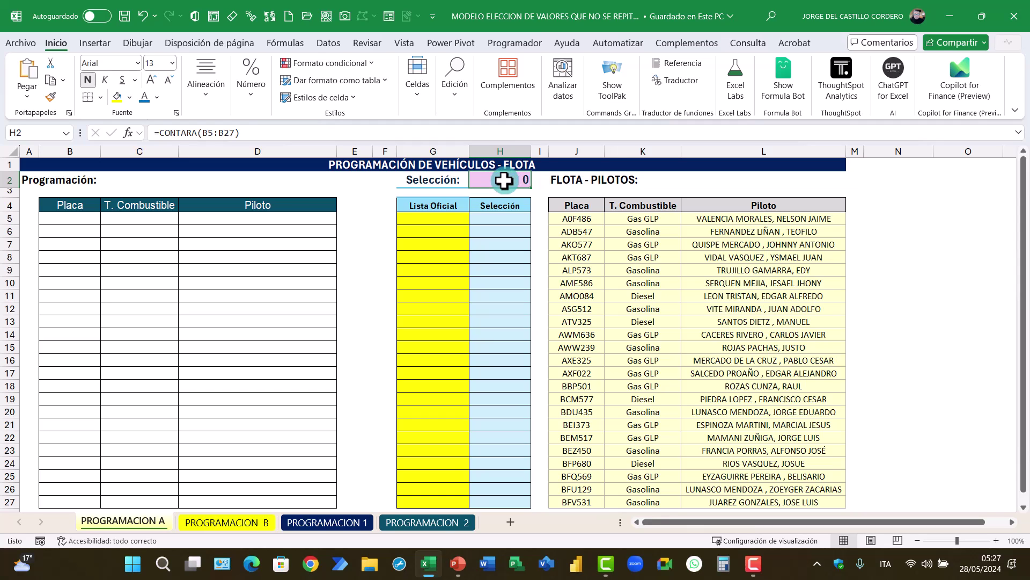
double_click(503, 180)
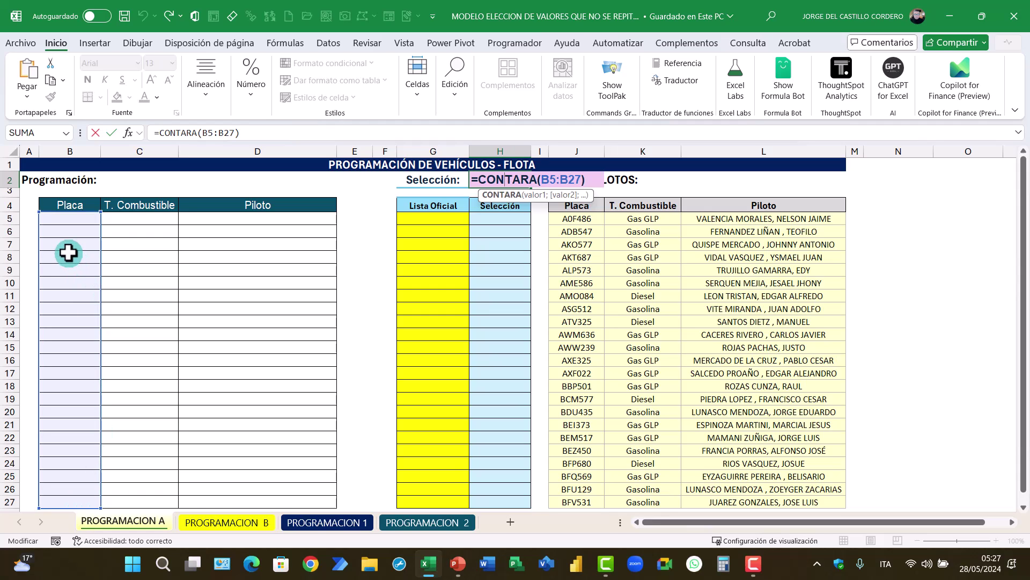
click(111, 133)
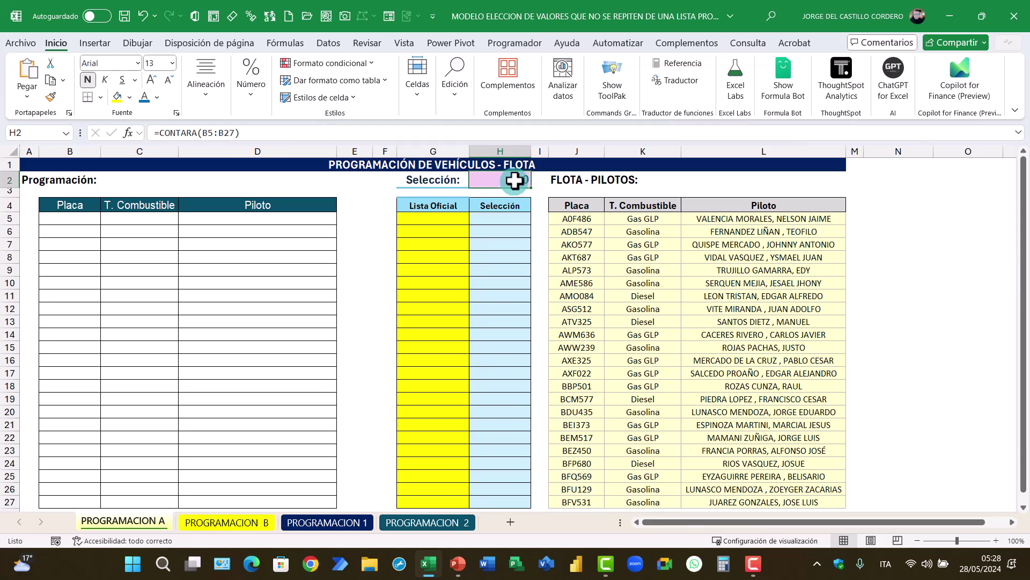
Enter =SI($H$2=0;J5;SI.ERROR(SI(COINCIDIR(J5;H$5:H$27;0)>0;"");J5)) in G5 and fill it down to G27.
click(450, 224)
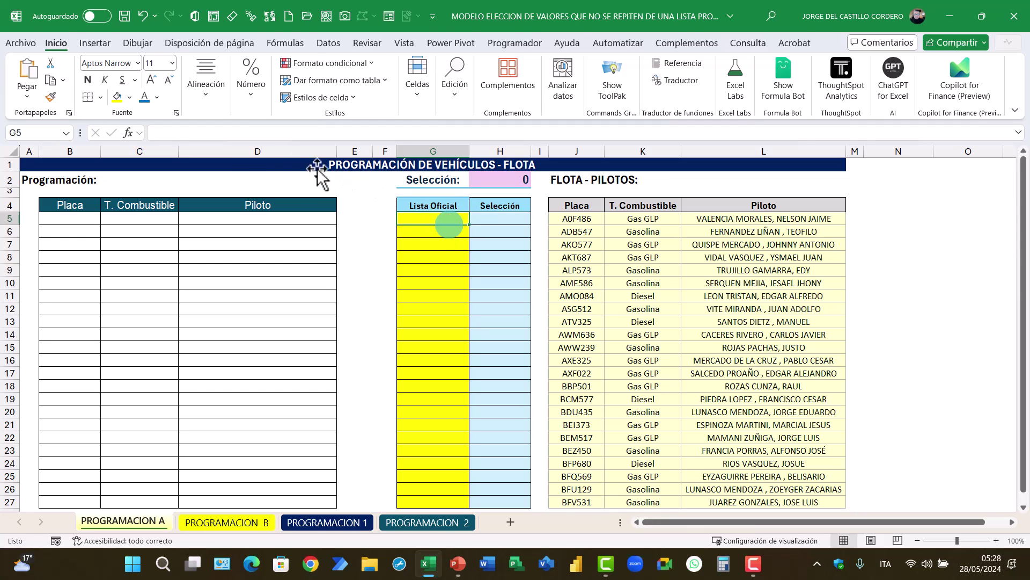
click(228, 132)
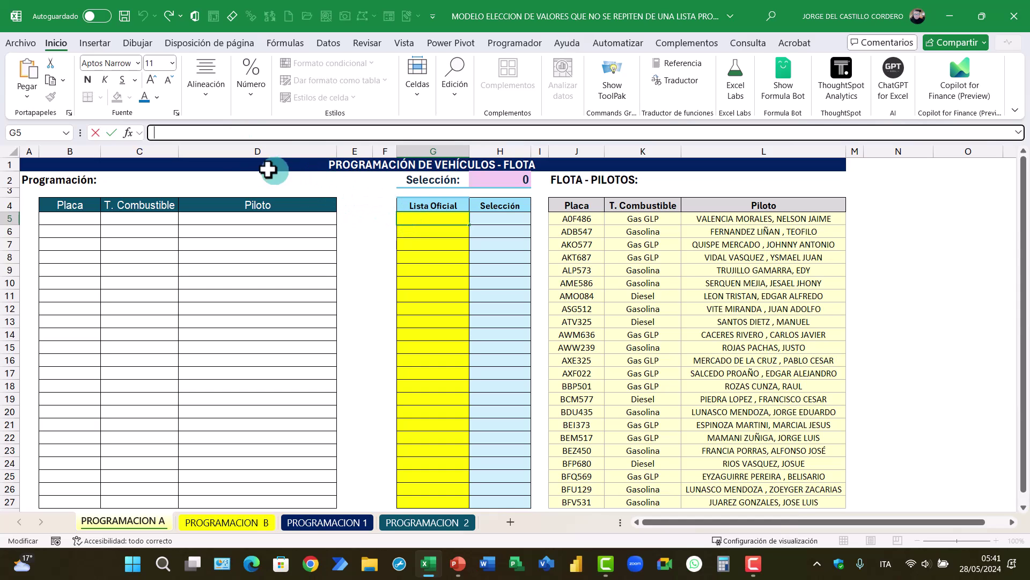
right_click(168, 134)
click(220, 189)
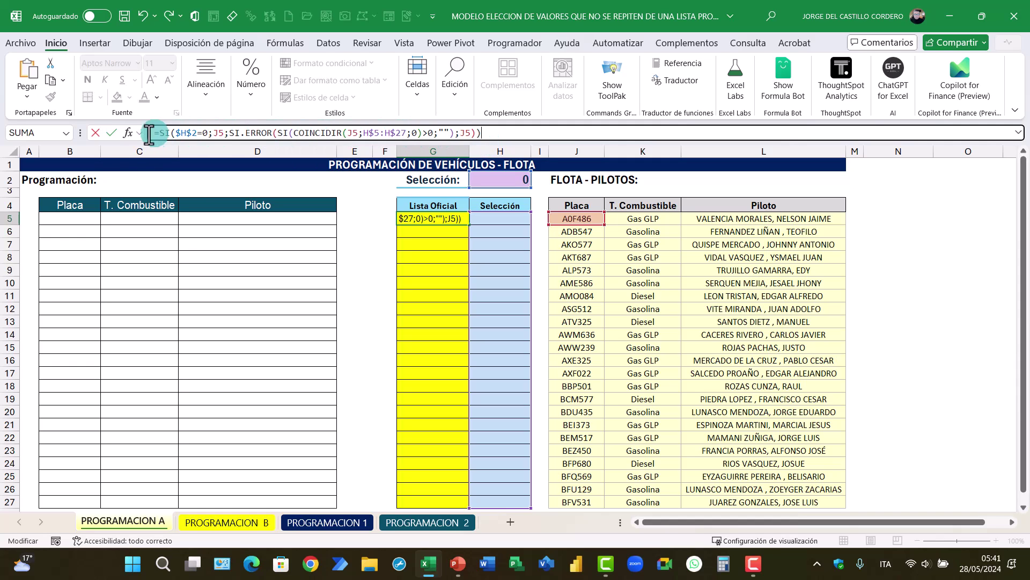
click(112, 133)
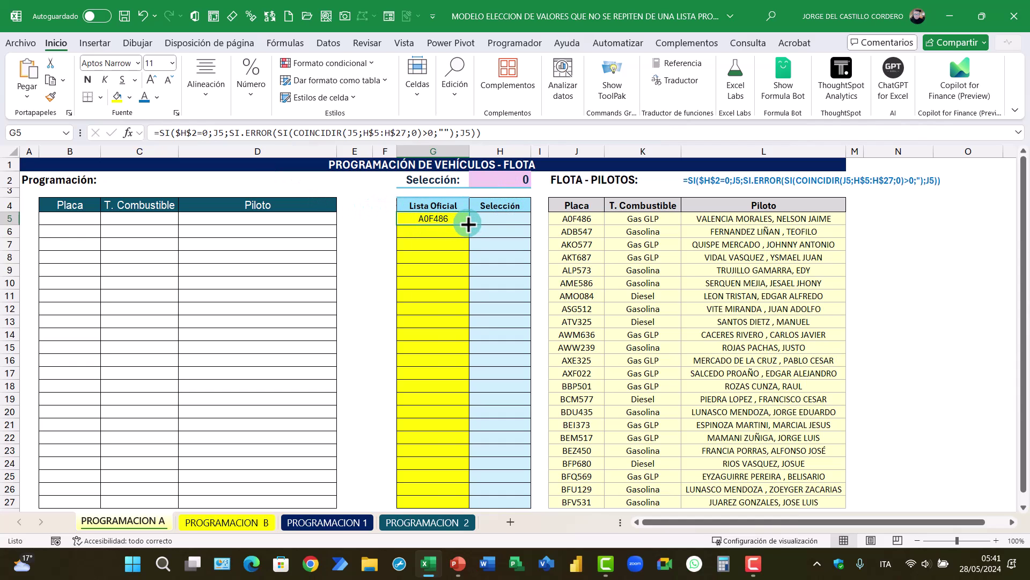
drag(468, 225, 467, 435)
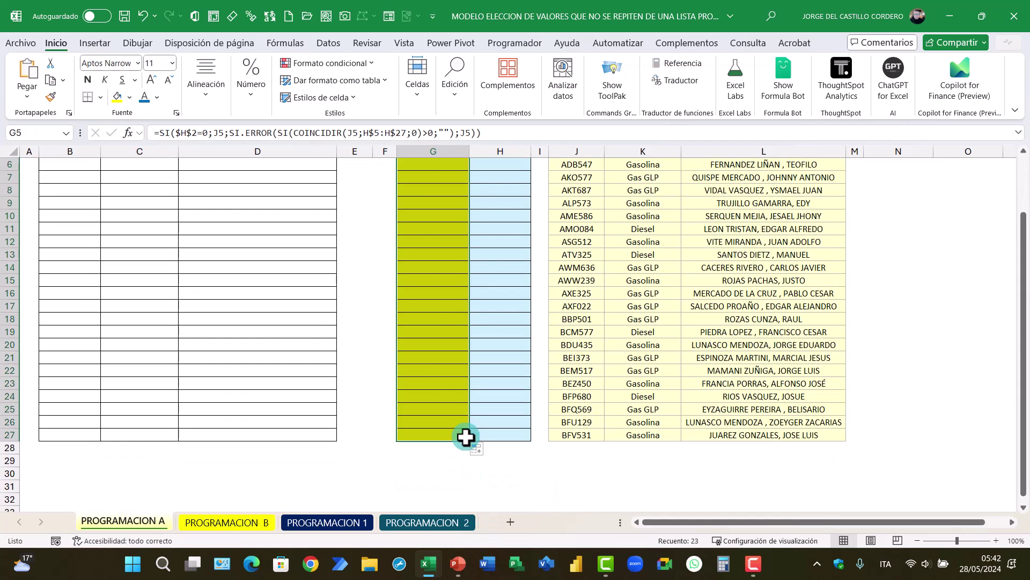
scroll(461, 433, up, 2)
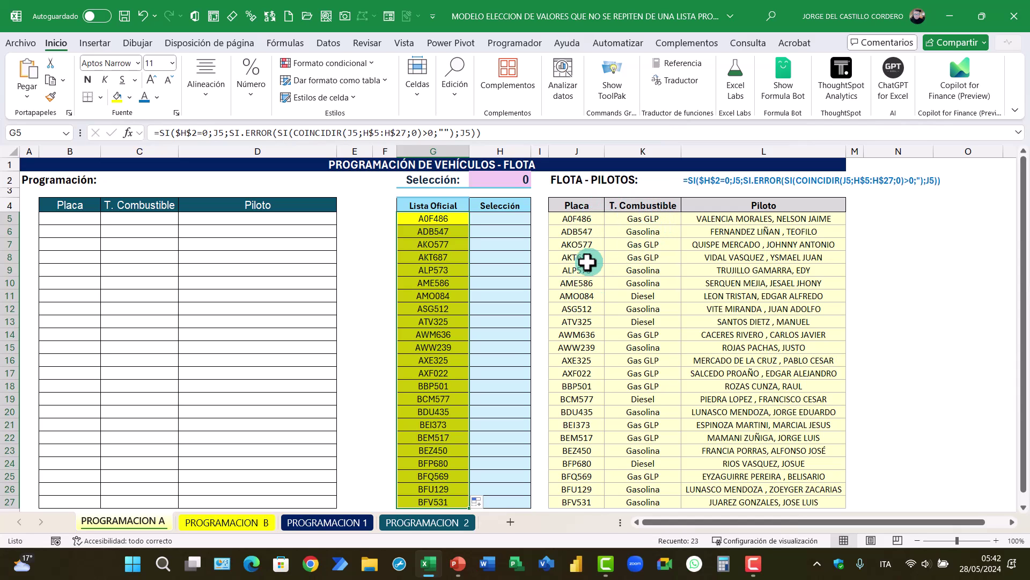
Enter =SI(B5="";"";B5) in cell H5 of the Selección column and fill it down to H27.
click(500, 219)
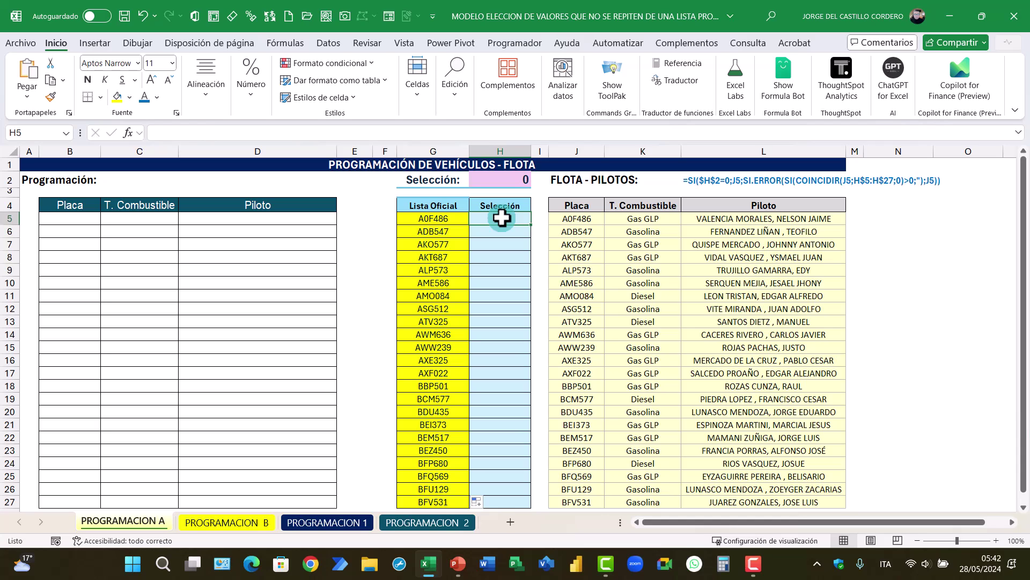
text(=)
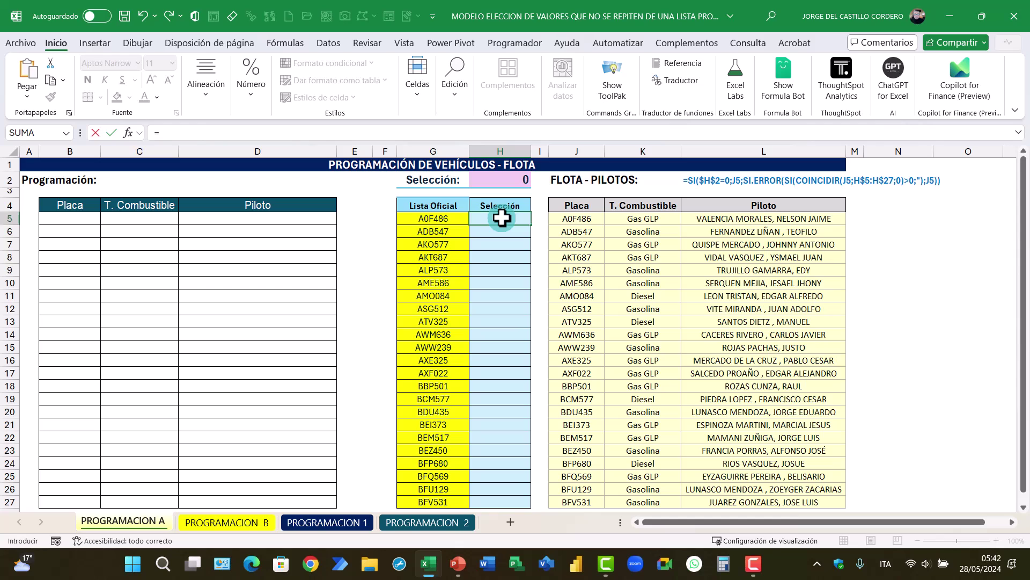
click(217, 134)
text(SI()
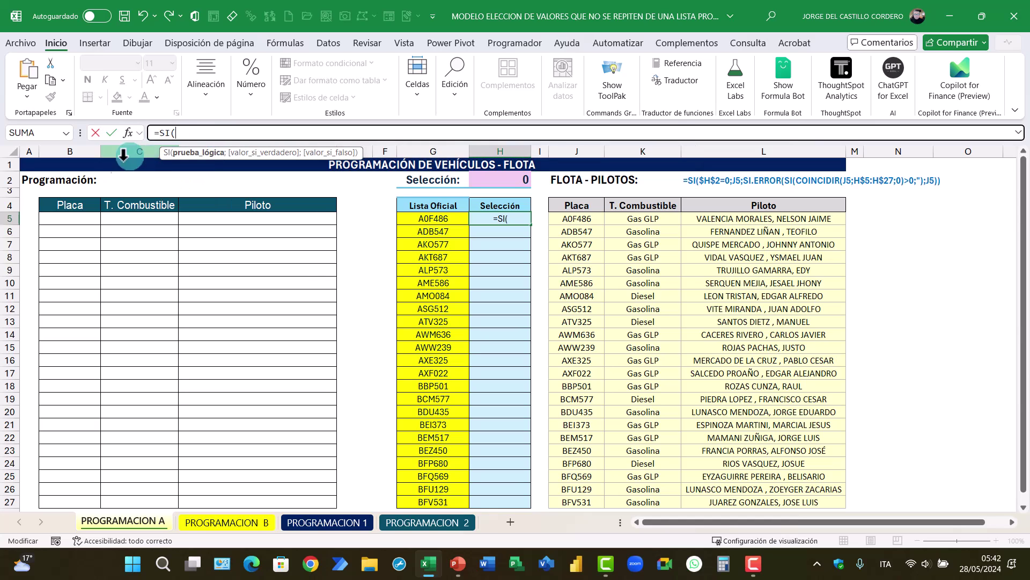
click(79, 217)
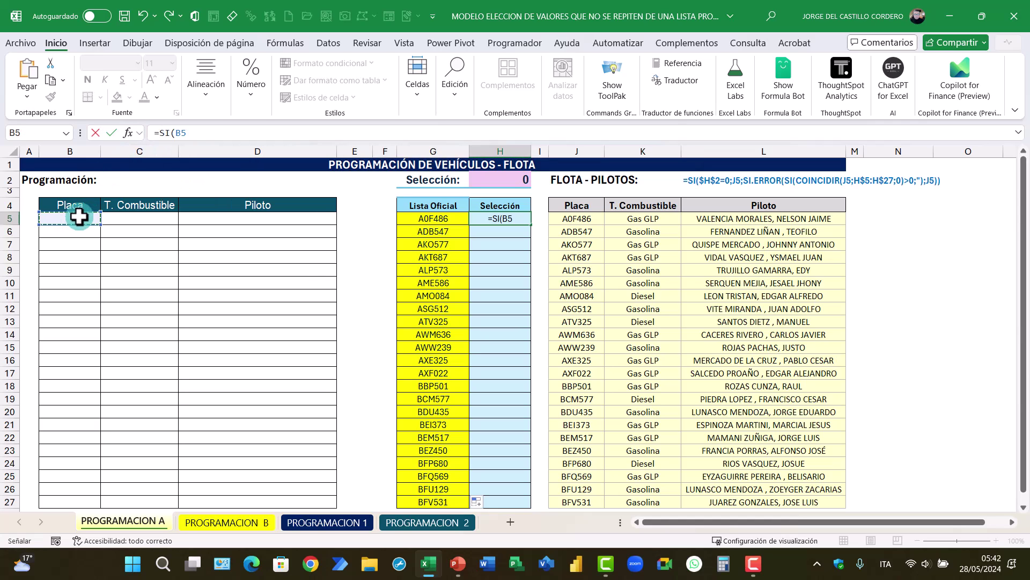
text(=)
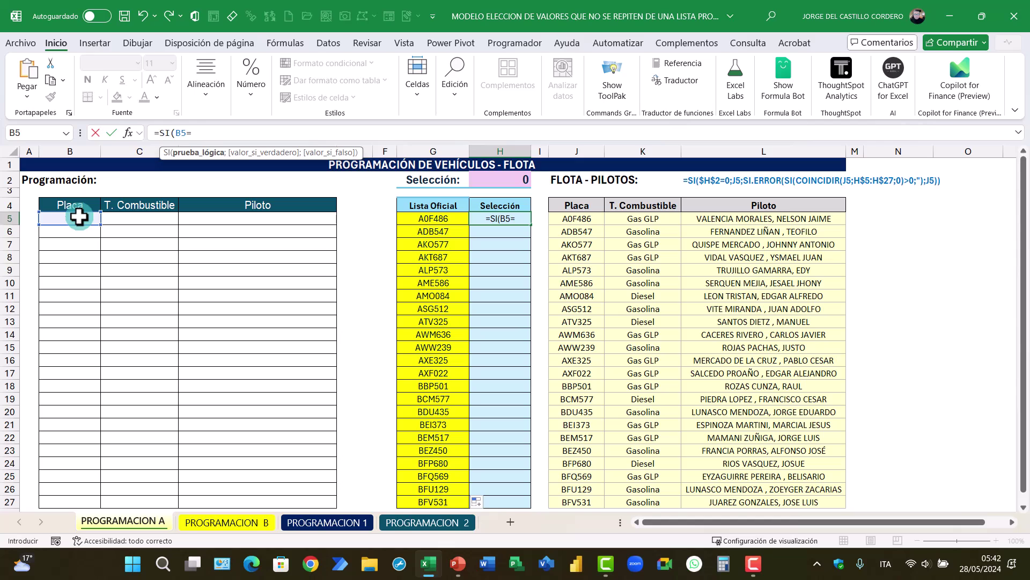
text("";"";)
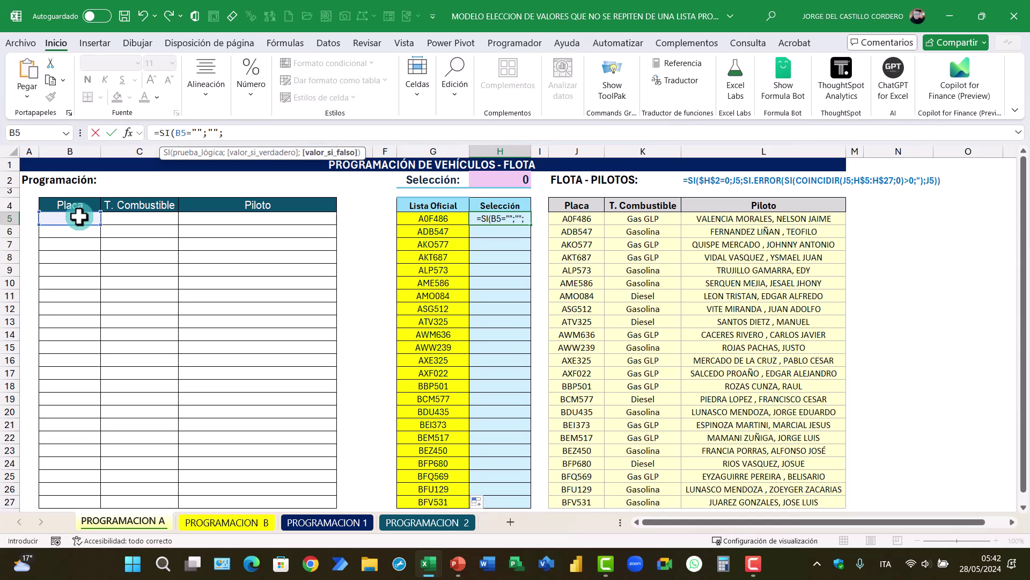
click(74, 217)
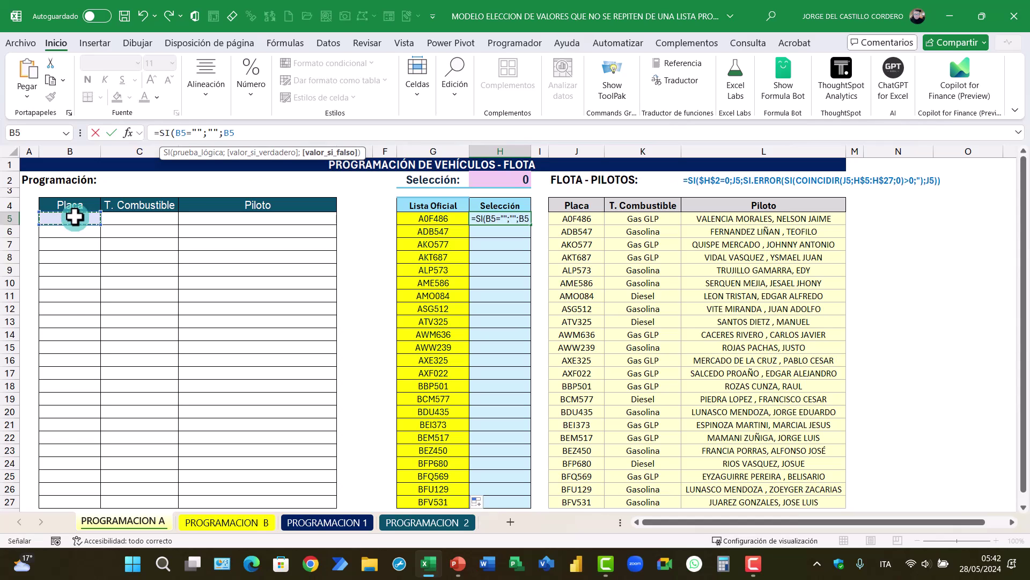
text())
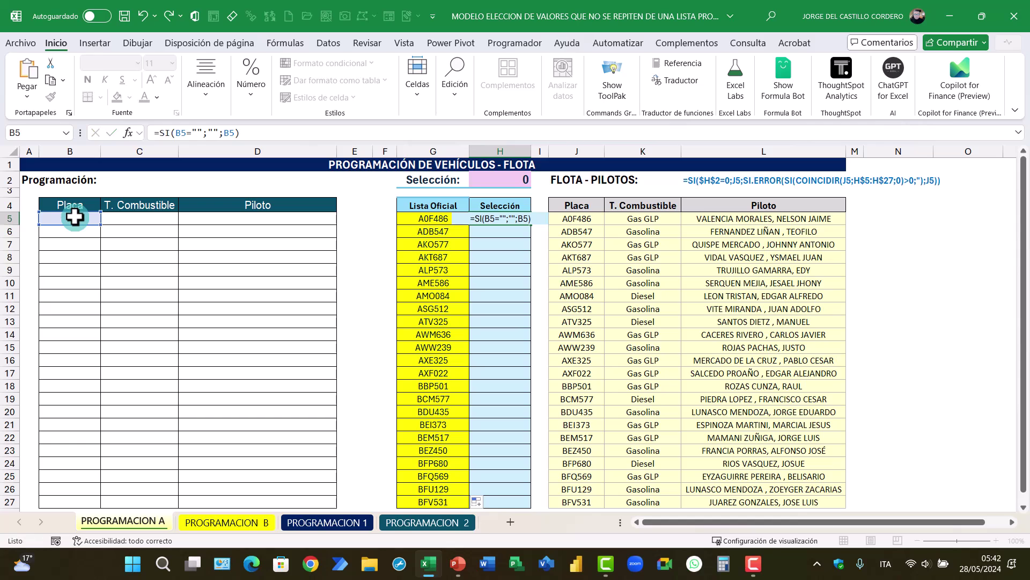
key(Return)
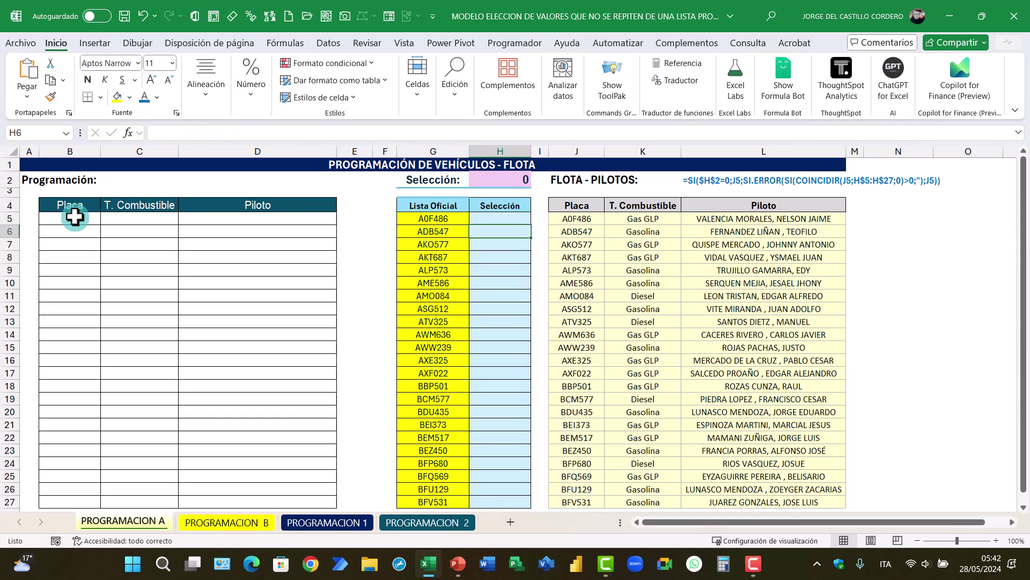
click(502, 217)
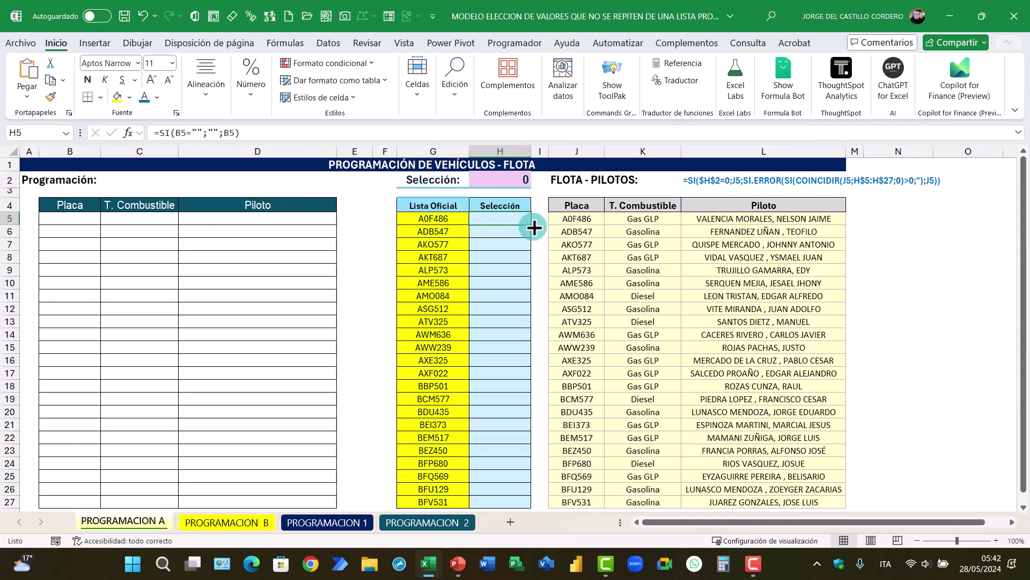
double_click(534, 227)
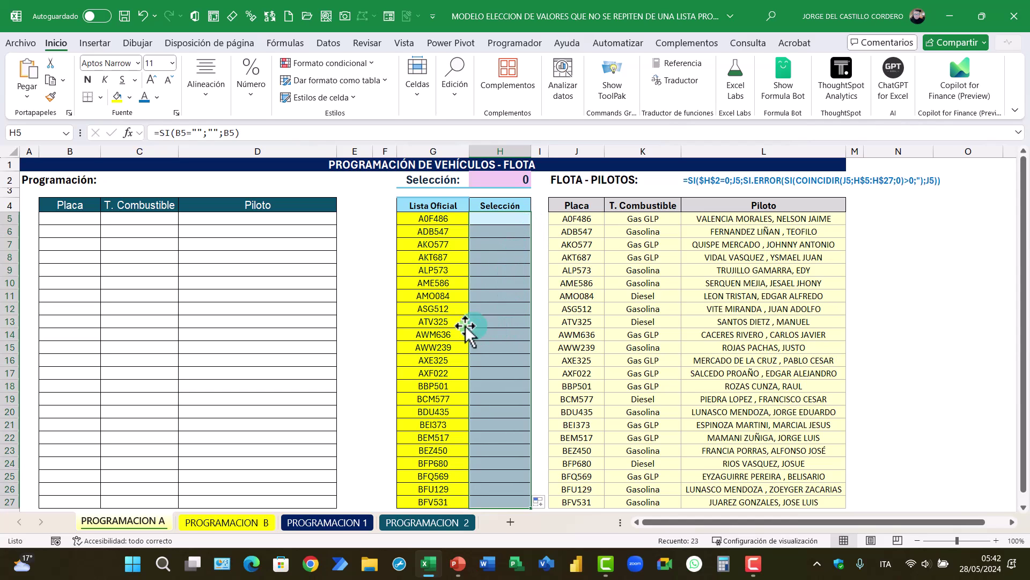
Apply data validation to the Placa cells B5:B27 with =$G$5:$G$27 as the source of the drop-down list.
click(76, 220)
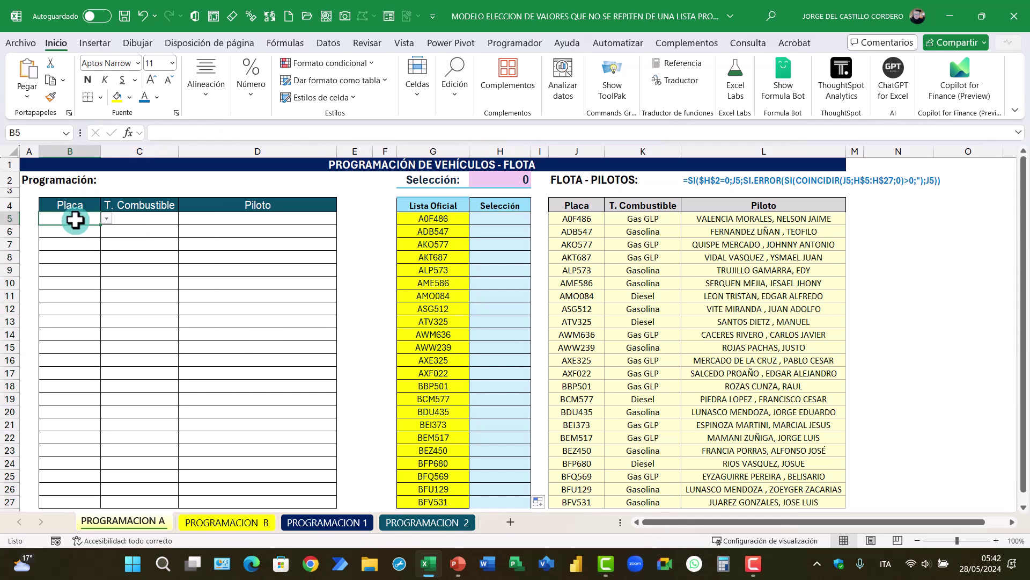
drag(75, 219, 80, 501)
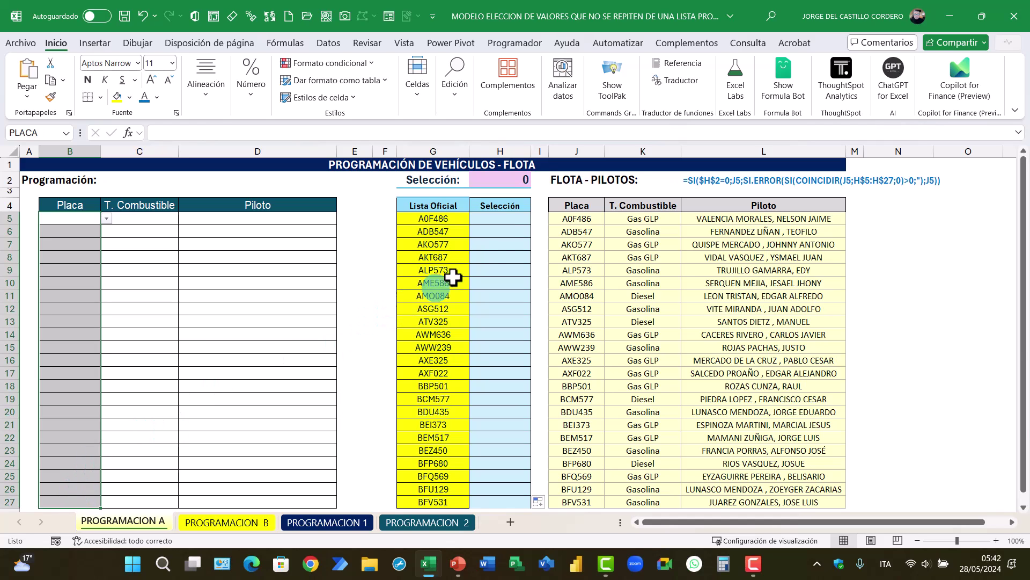
click(328, 43)
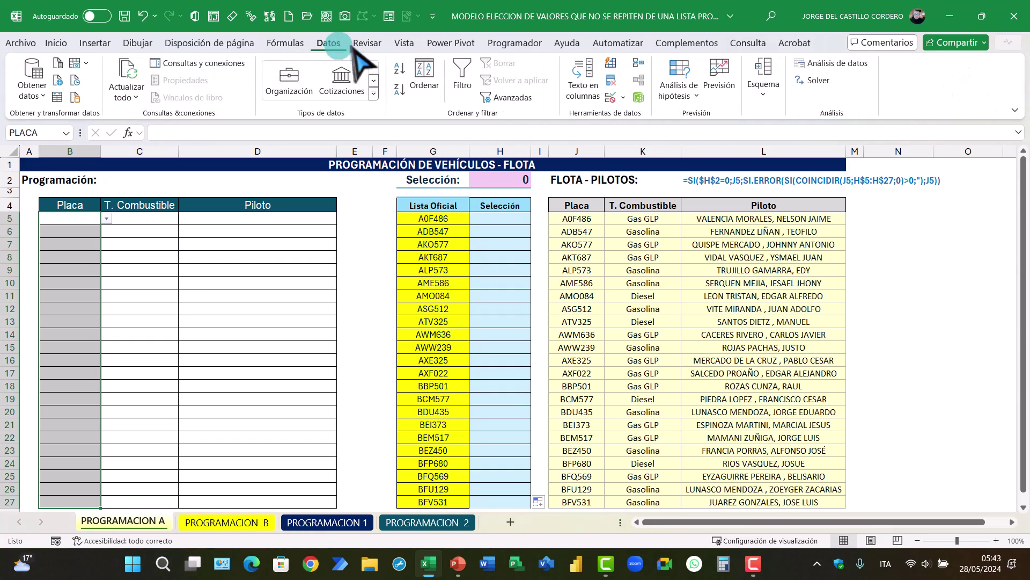
click(623, 98)
click(640, 120)
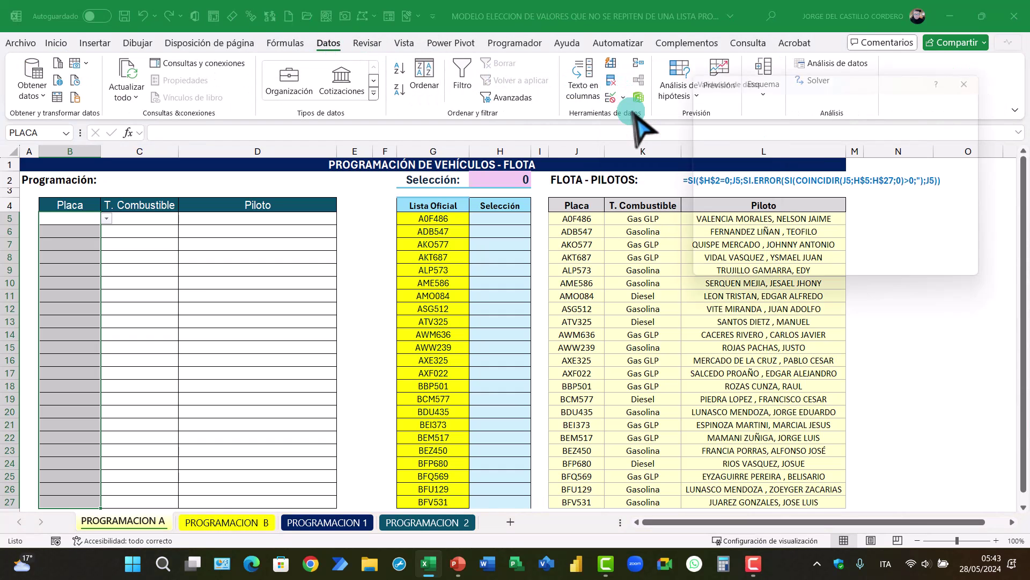
click(897, 203)
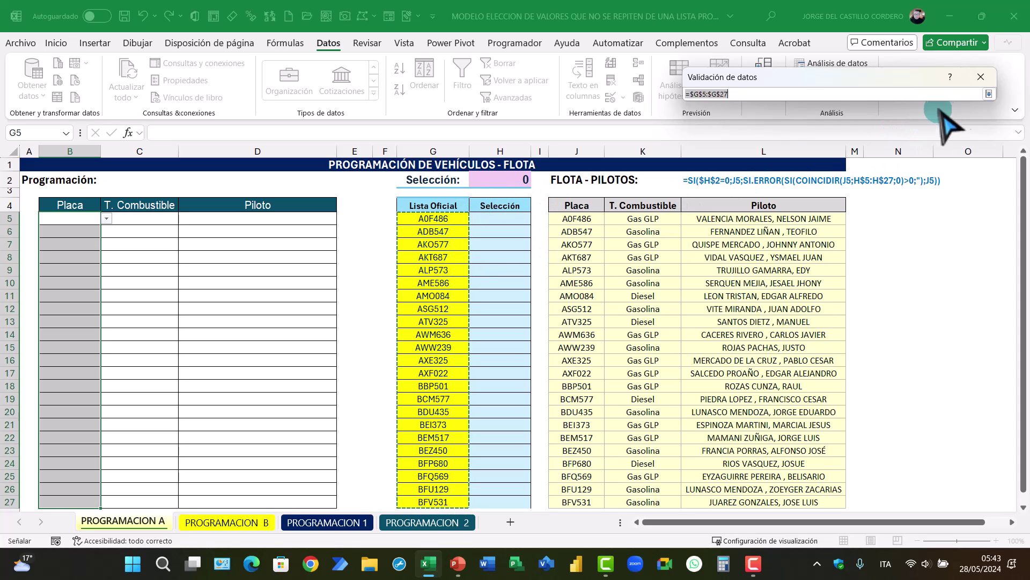
click(988, 94)
click(875, 274)
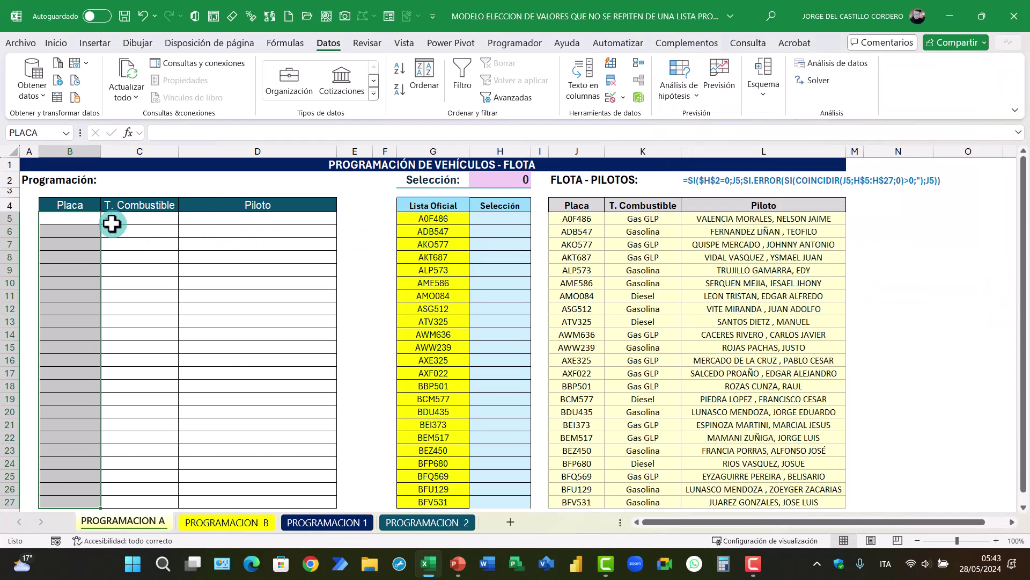
Choose plate ADB547 from the drop-down list for the first Placa cell, B5.
click(86, 218)
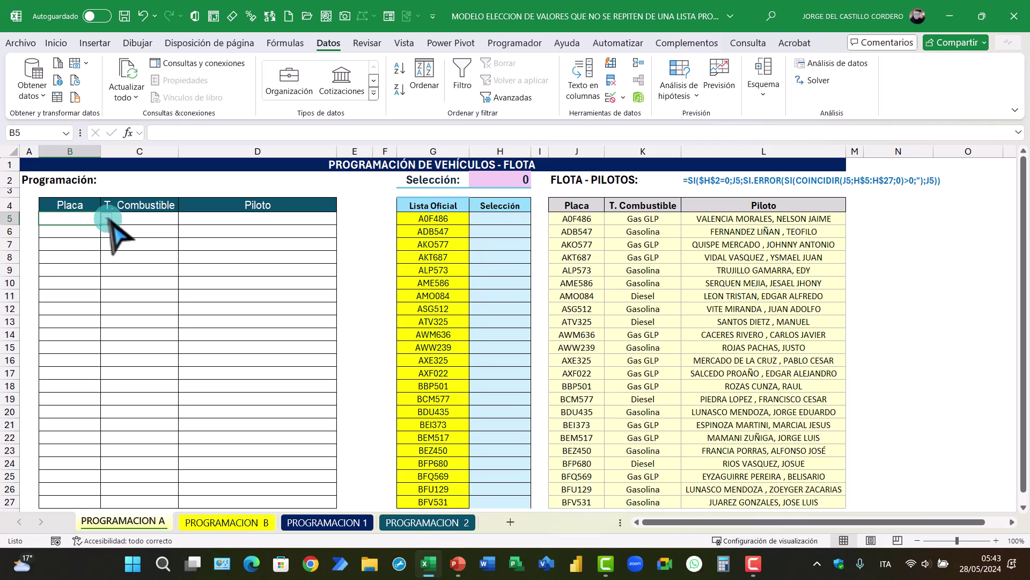
click(108, 219)
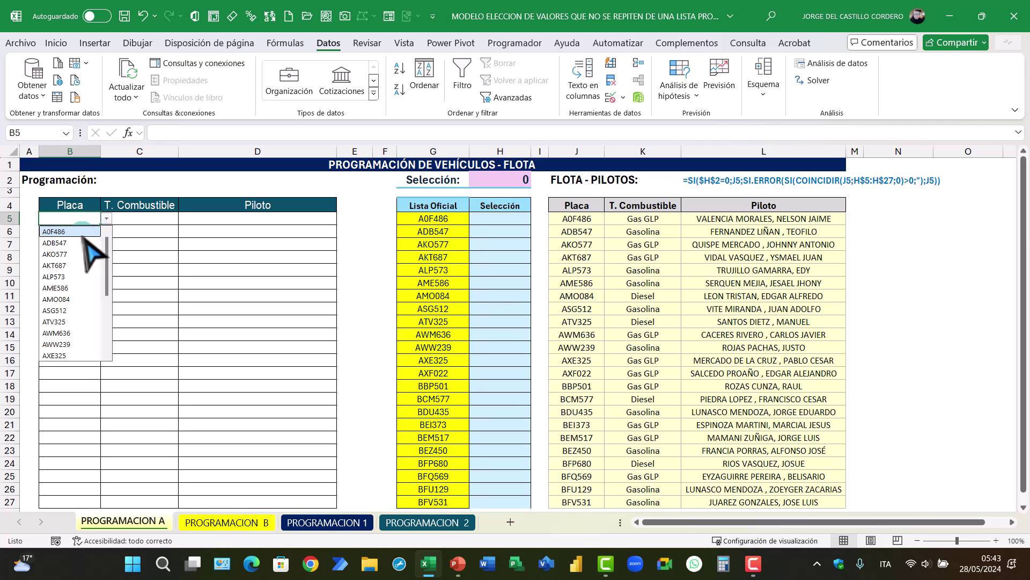
click(81, 242)
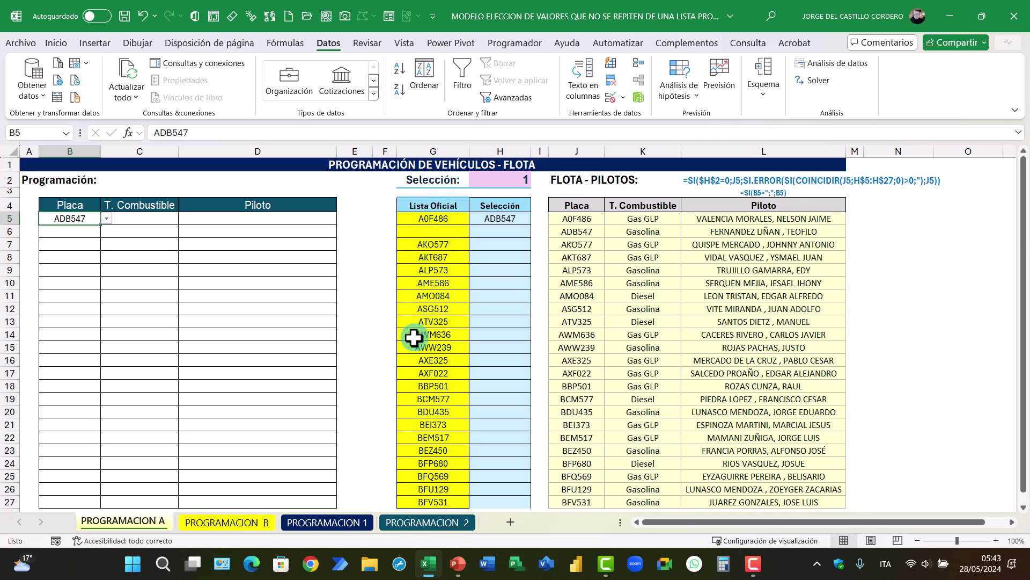
Choose plate AKO577 for Placa cell B6 and plate ALP573 for B7 from their drop-down lists.
click(74, 232)
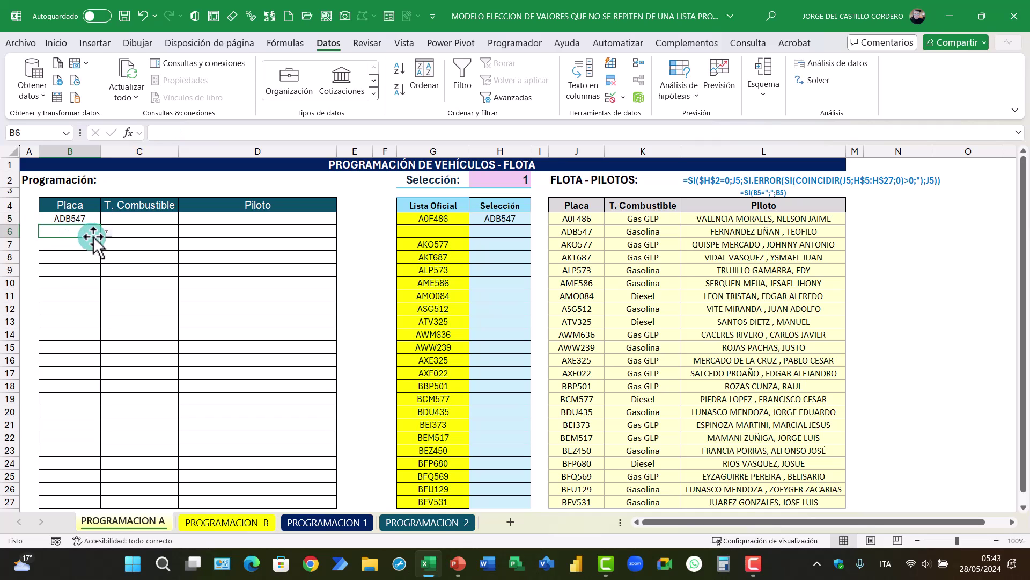
click(107, 231)
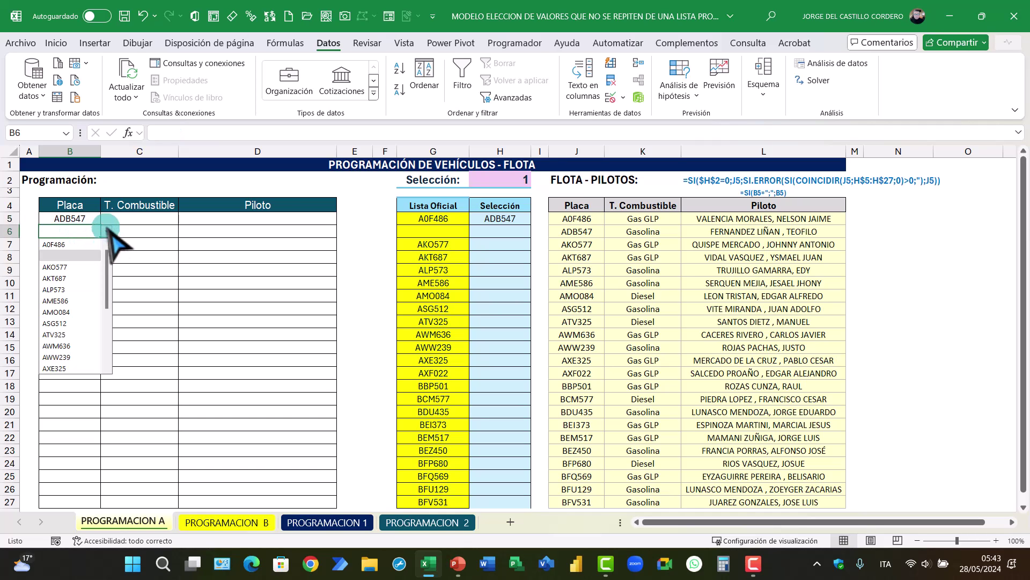
click(59, 267)
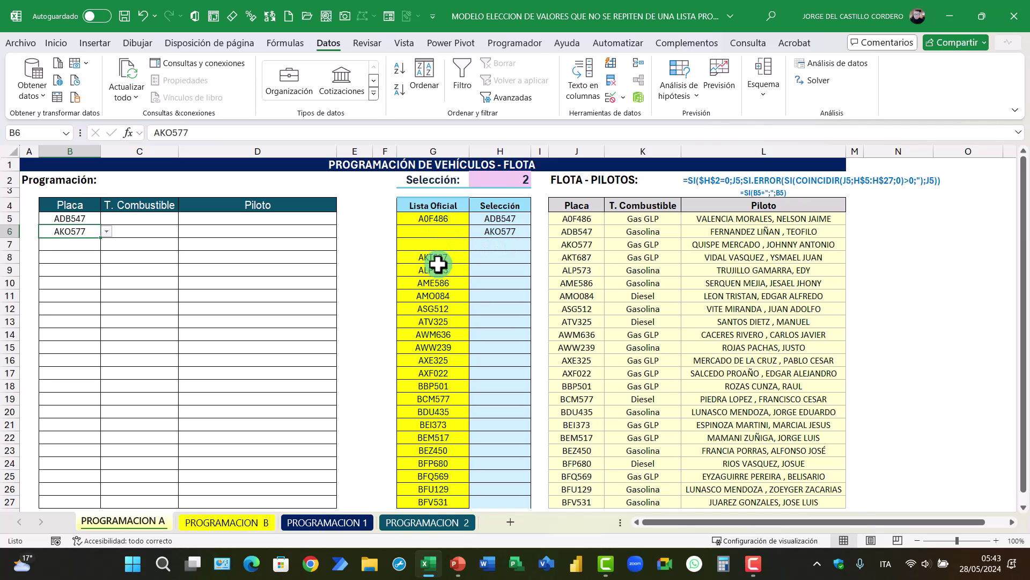
click(90, 243)
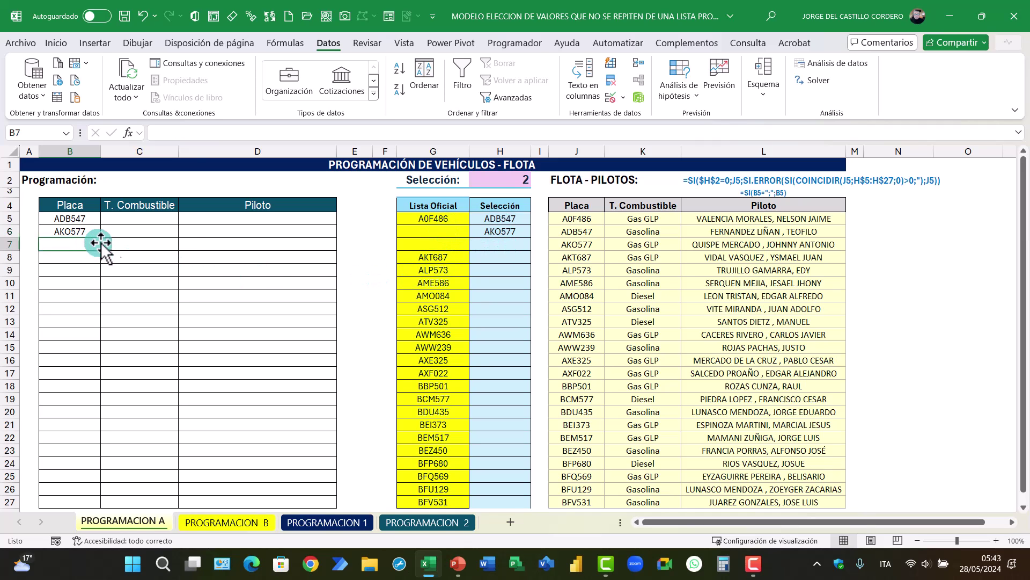
click(107, 244)
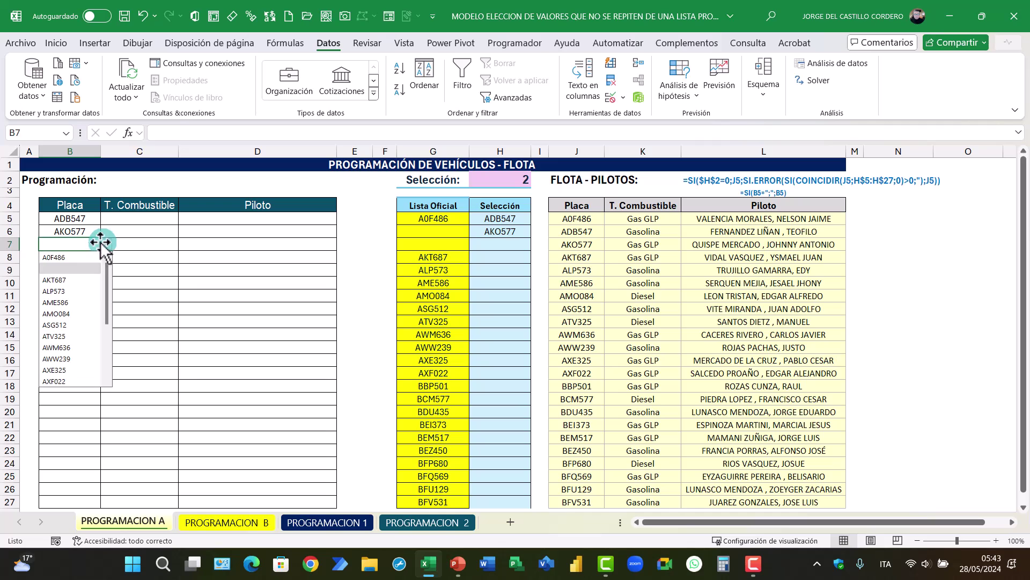
click(74, 290)
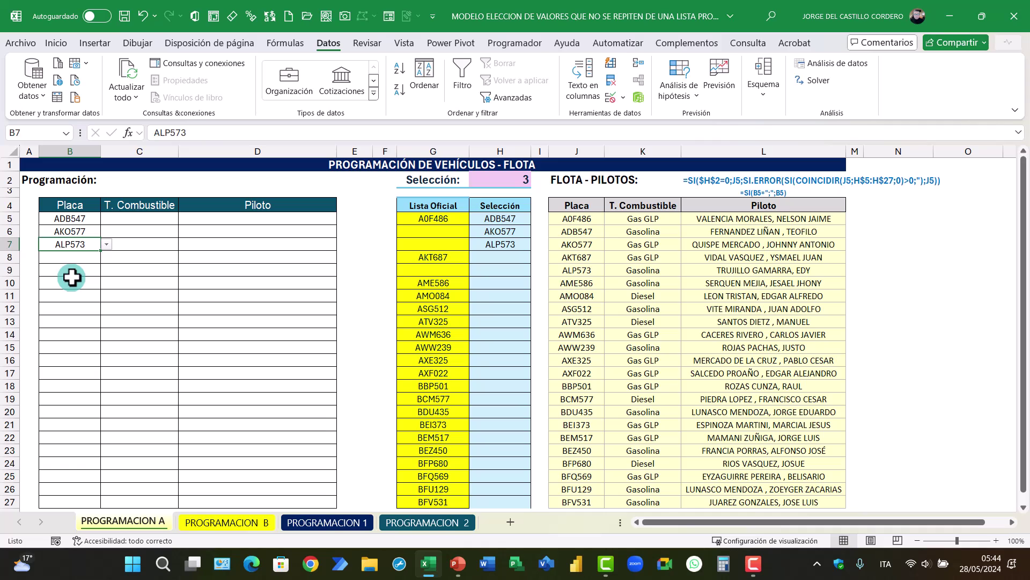
Enter =SI.ERROR(BUSCARV(B5;$J$5:$L$27;{2,3};0);"") in T. Combustible cell C5 and fill it down to C27.
click(119, 222)
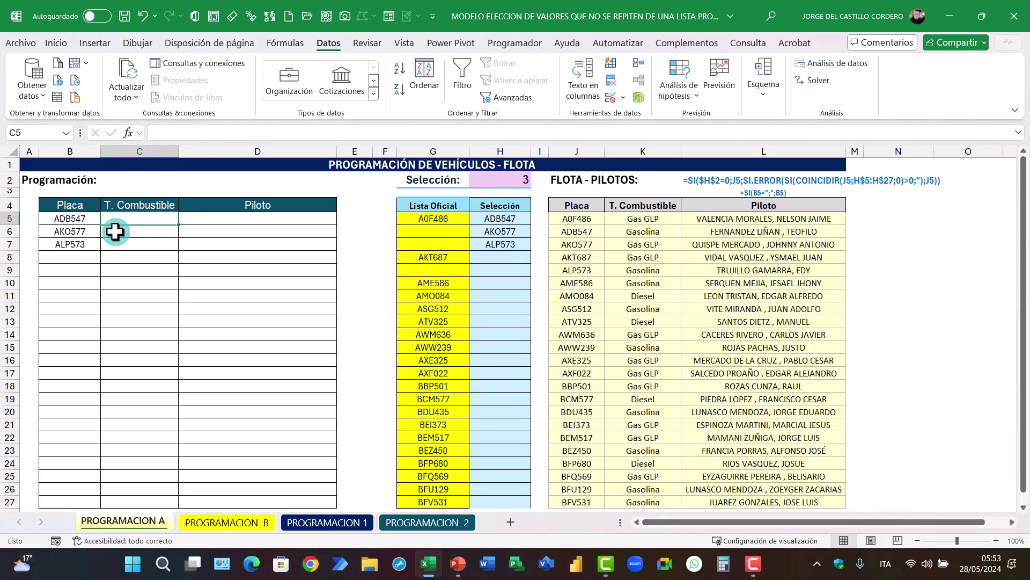
click(161, 133)
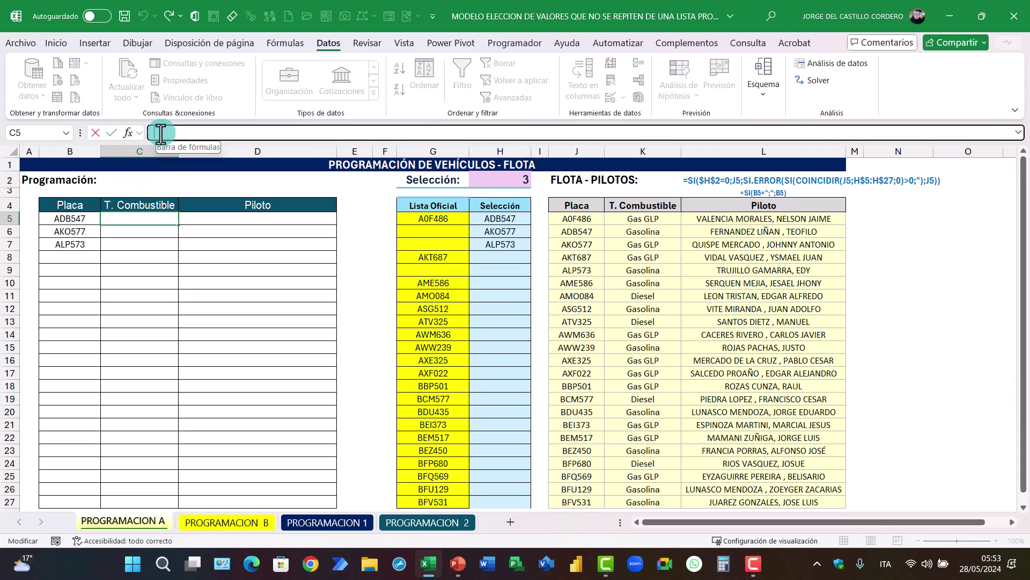
right_click(161, 133)
click(193, 203)
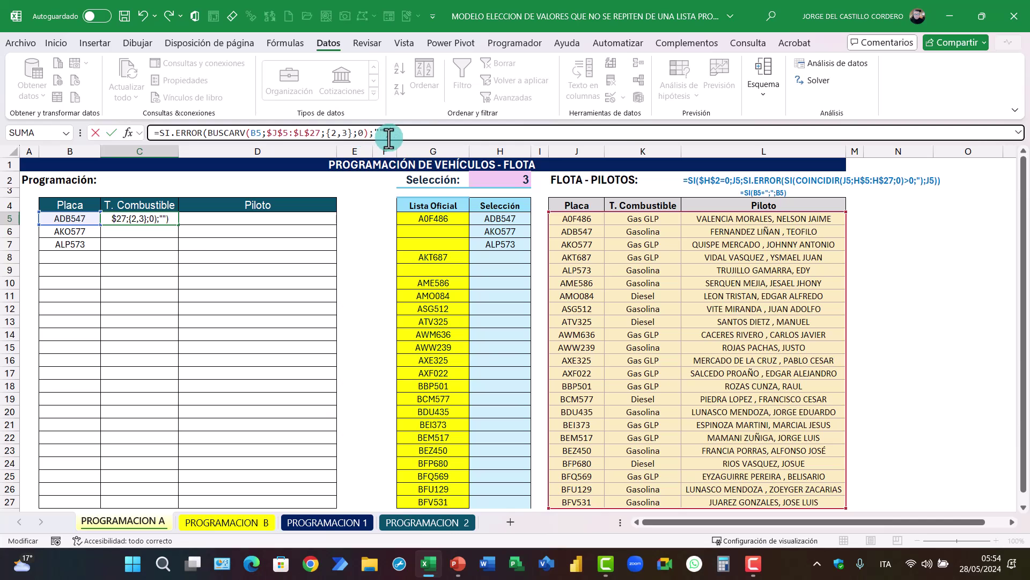
click(112, 134)
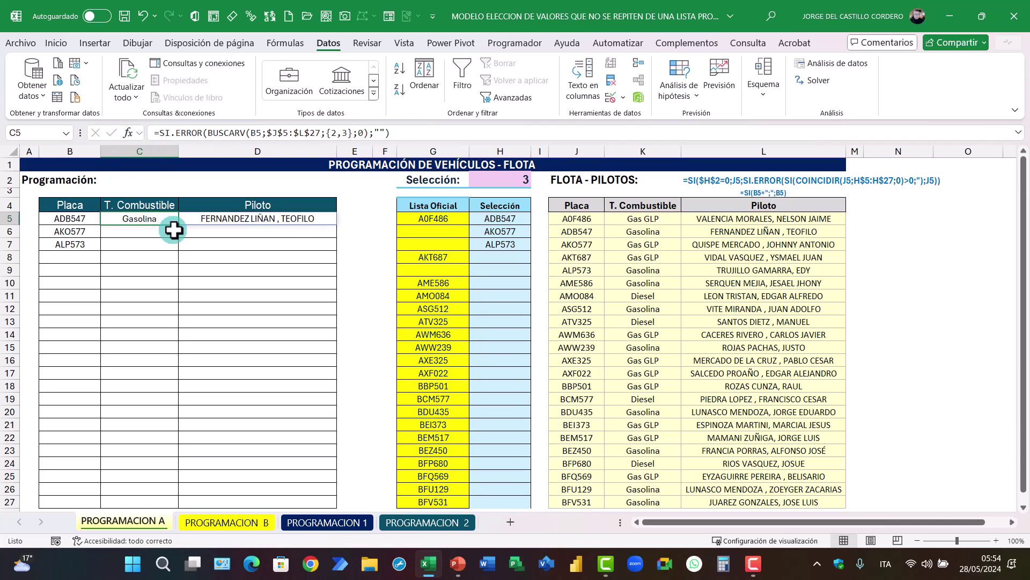
drag(180, 226, 156, 502)
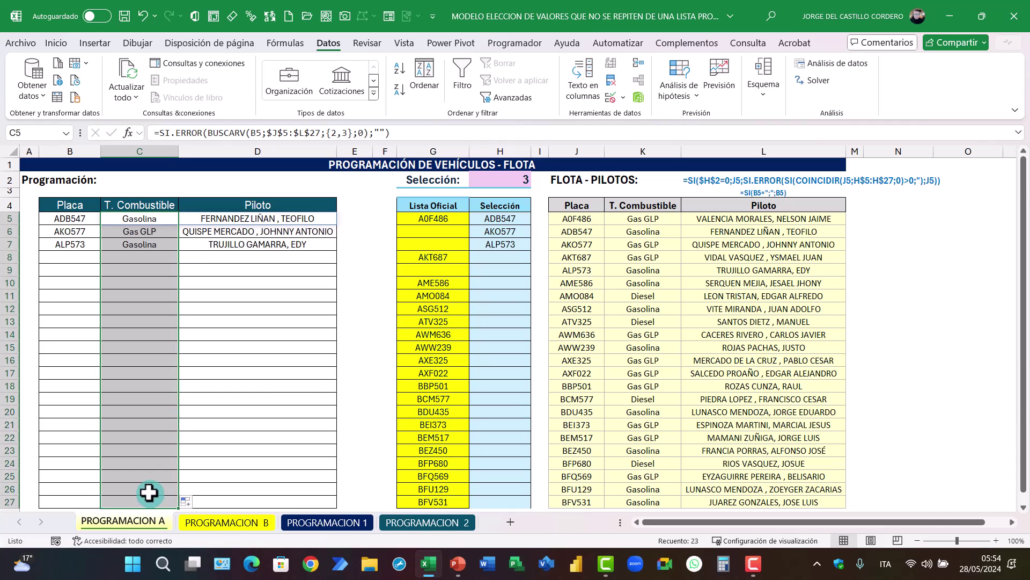
click(80, 256)
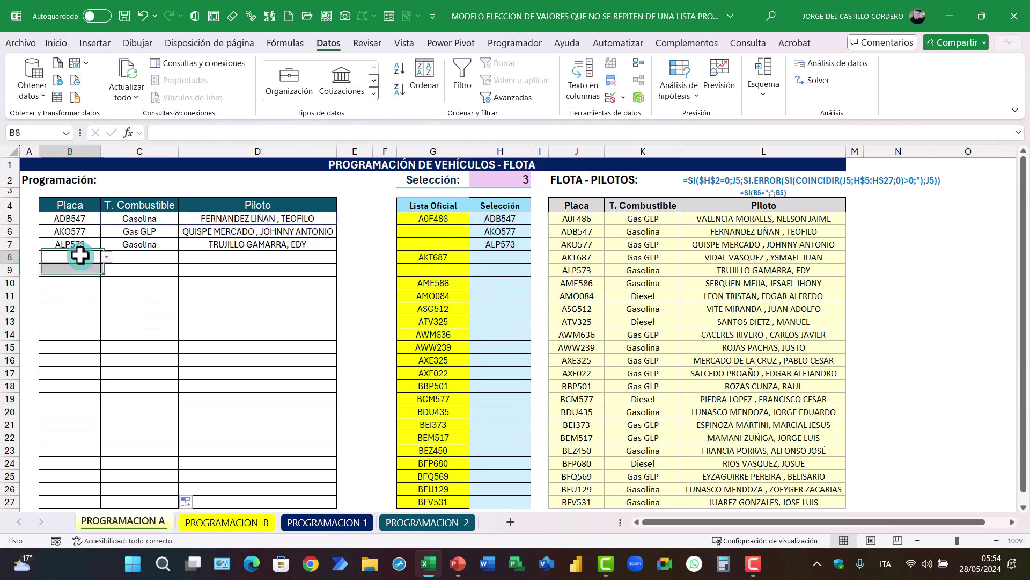
click(107, 257)
click(75, 294)
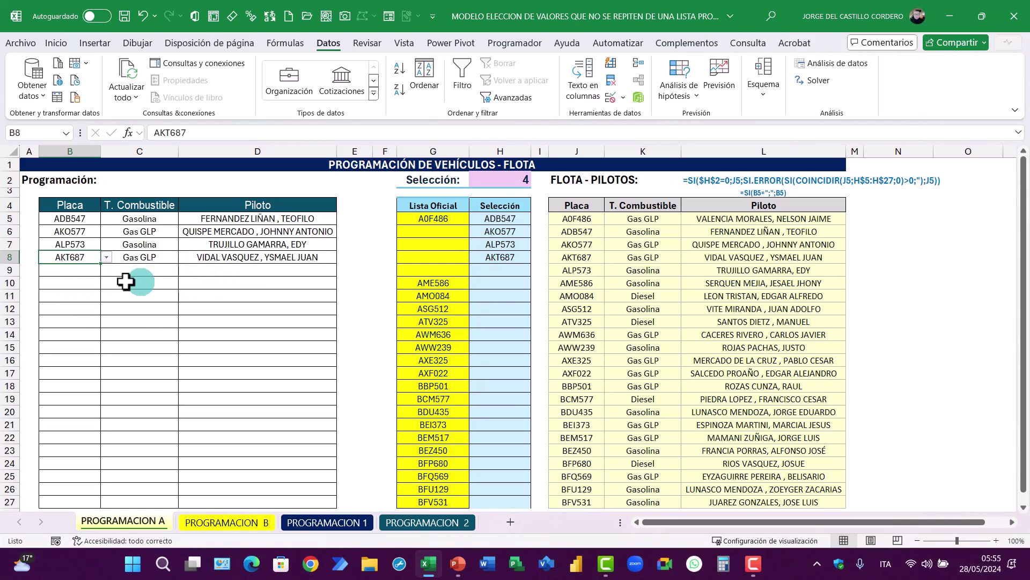
Check which plates the drop-down list of Placa cell B9 still offers, leaving the cell empty.
click(88, 274)
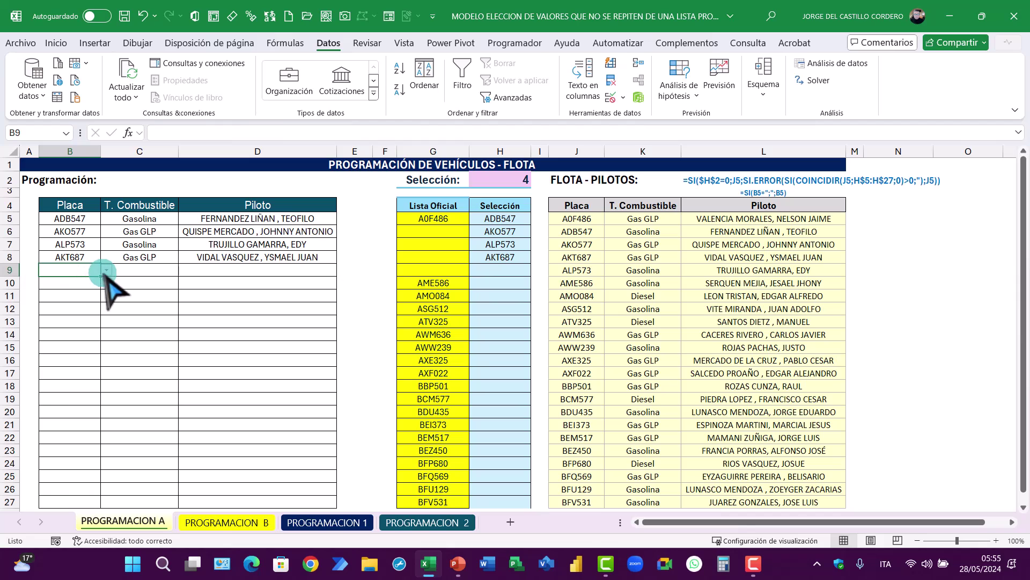
click(107, 270)
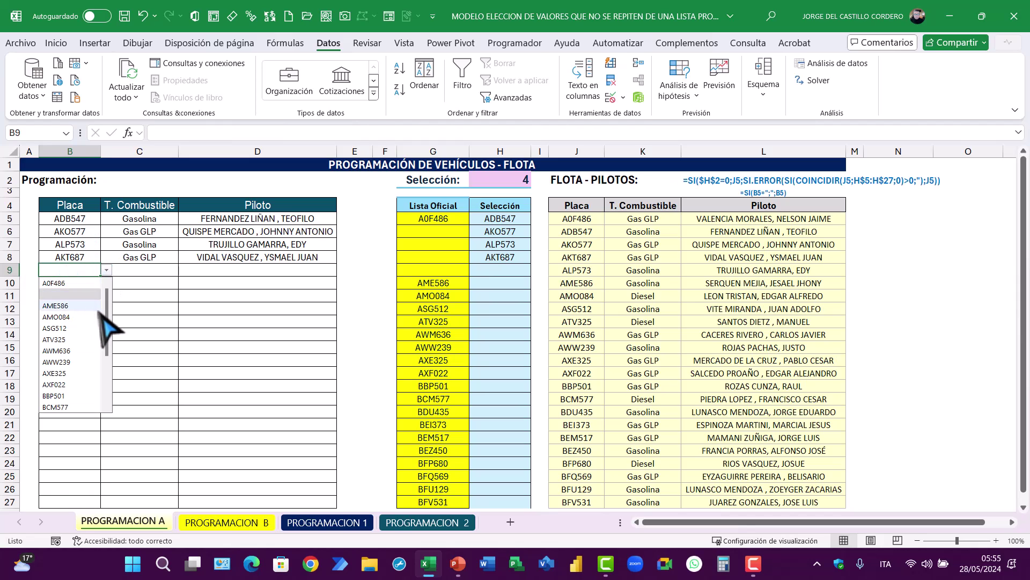
drag(109, 328, 112, 302)
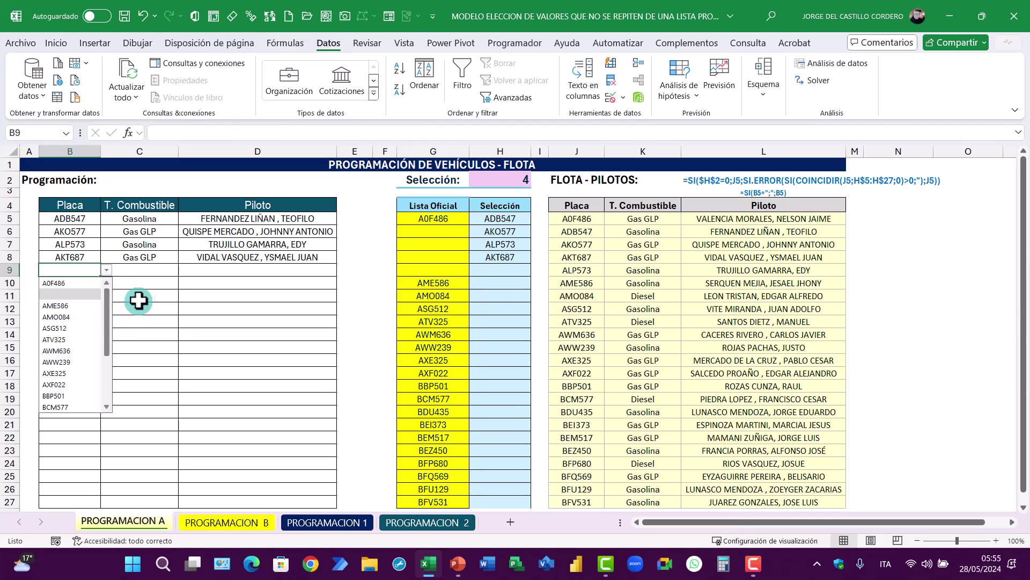
click(46, 182)
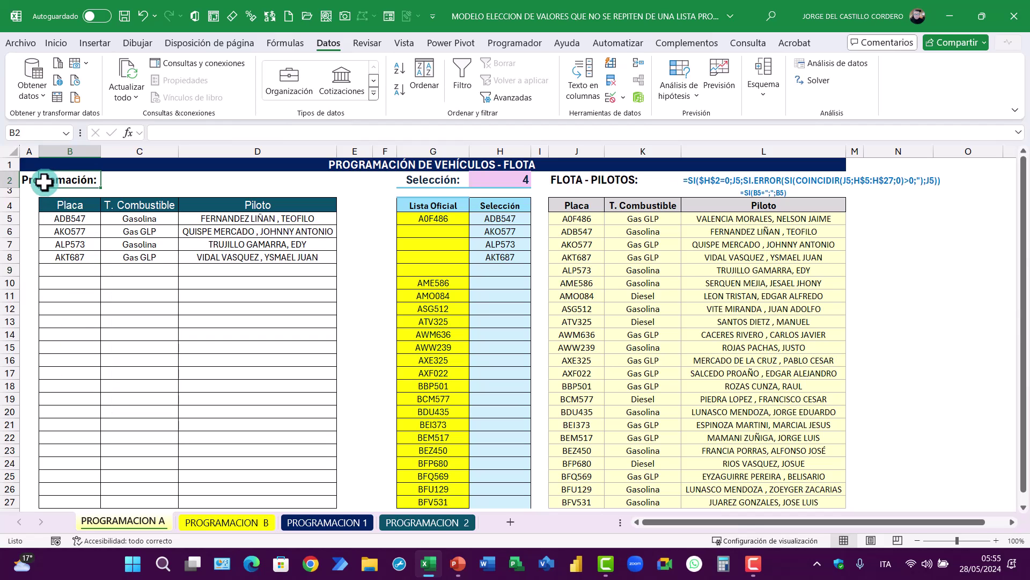
Look at the finished model on sheet PROGRAMACION 2 and go to sheet PROGRAMACION B.
click(236, 520)
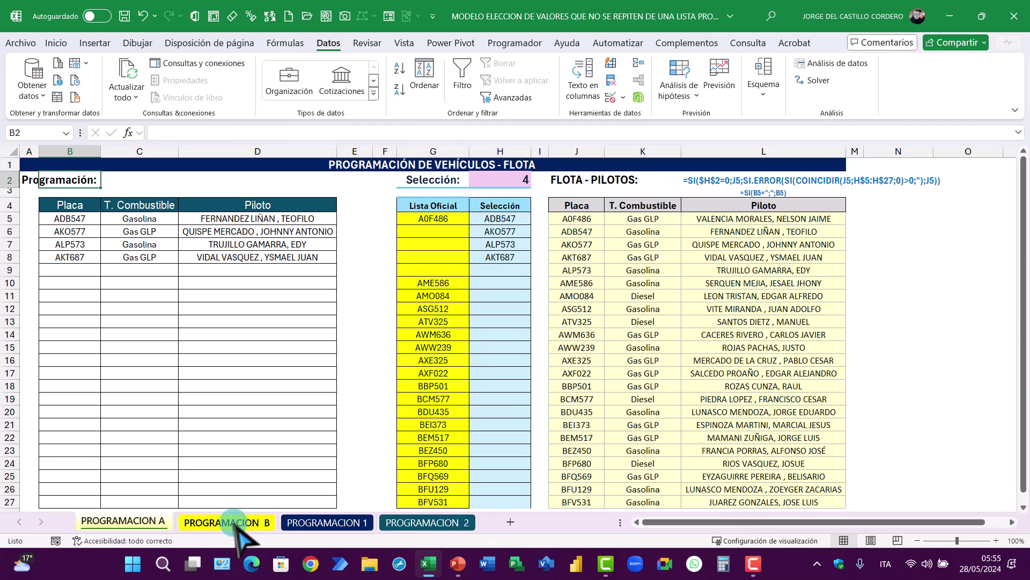
click(236, 522)
click(397, 524)
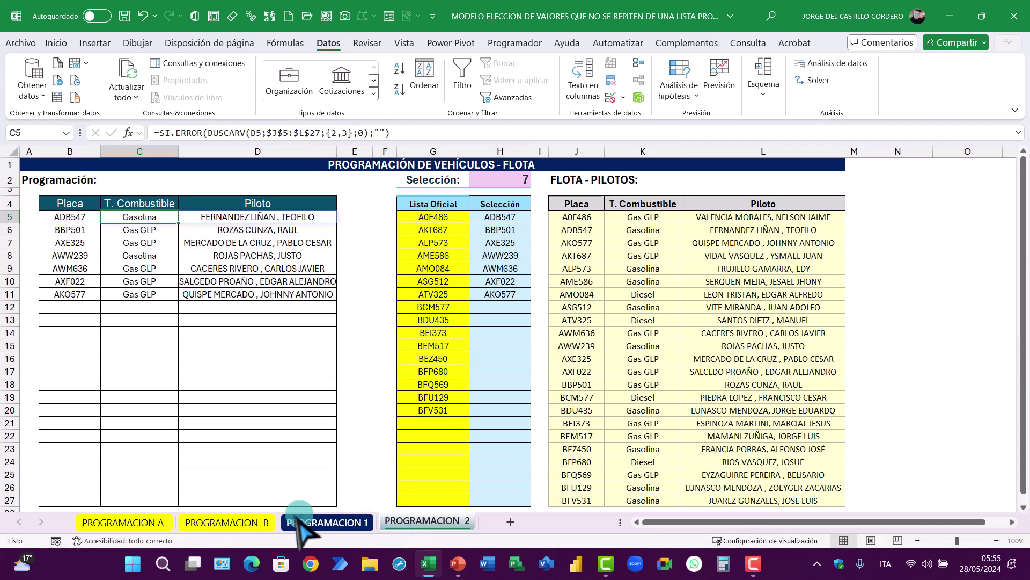
click(236, 521)
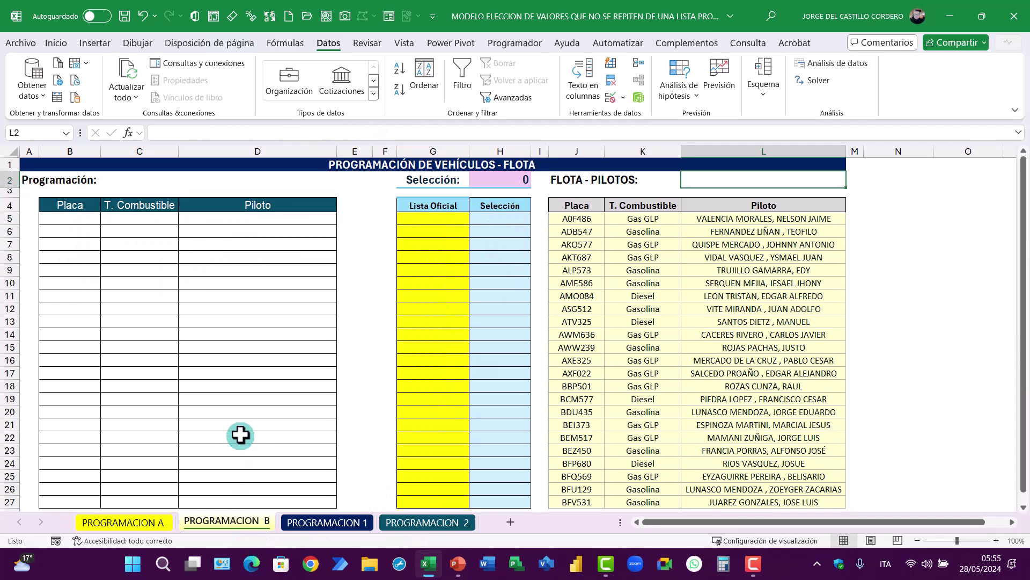
Enter =SI.ERROR(FILTRAR(J5:J27;CONTAR.SI(H5:H27;J5:J27)=0);"") in cell G5 of the Lista Oficial column on PROGRAMACION B.
click(433, 221)
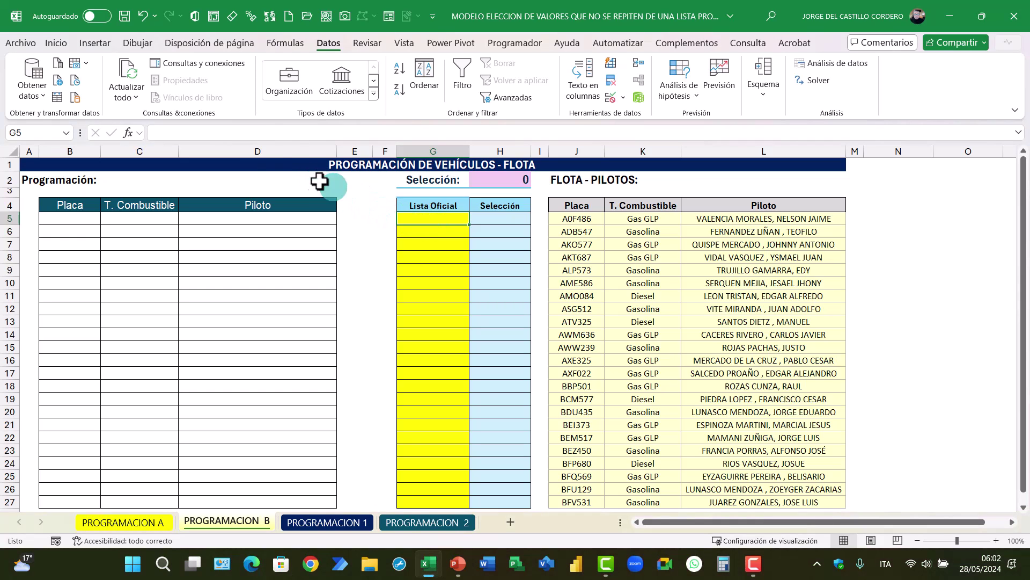
right_click(180, 130)
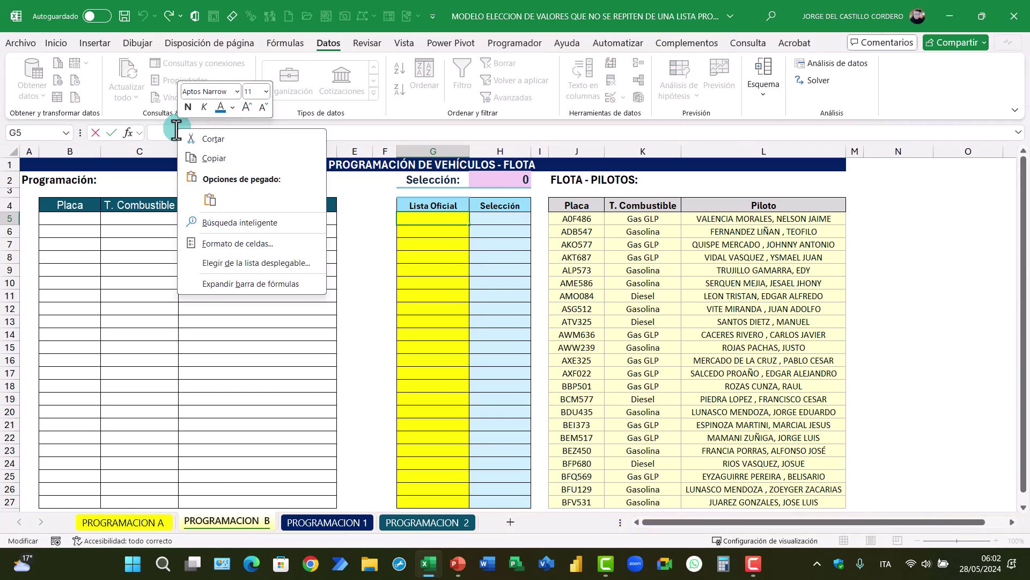
click(209, 199)
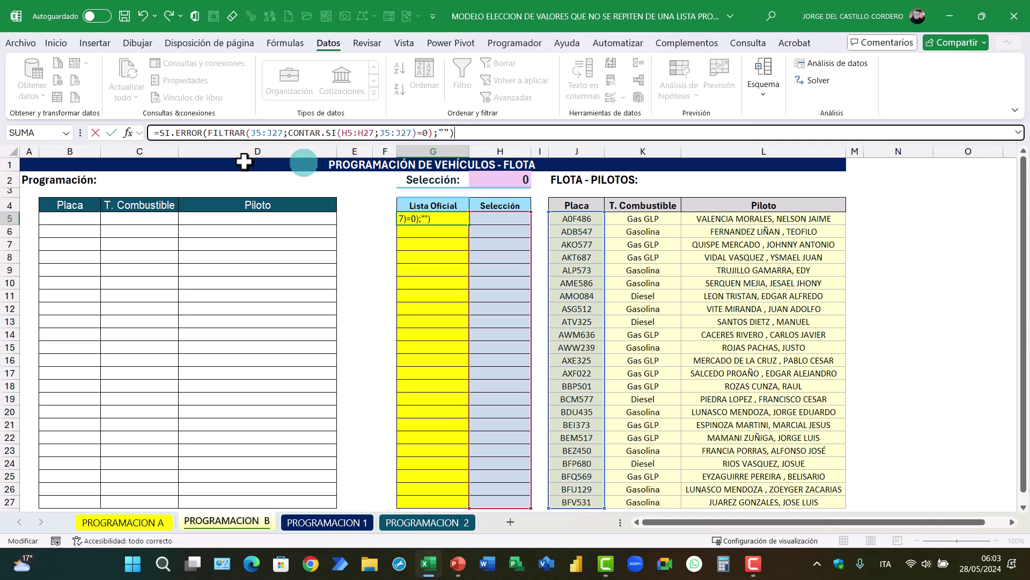
click(112, 133)
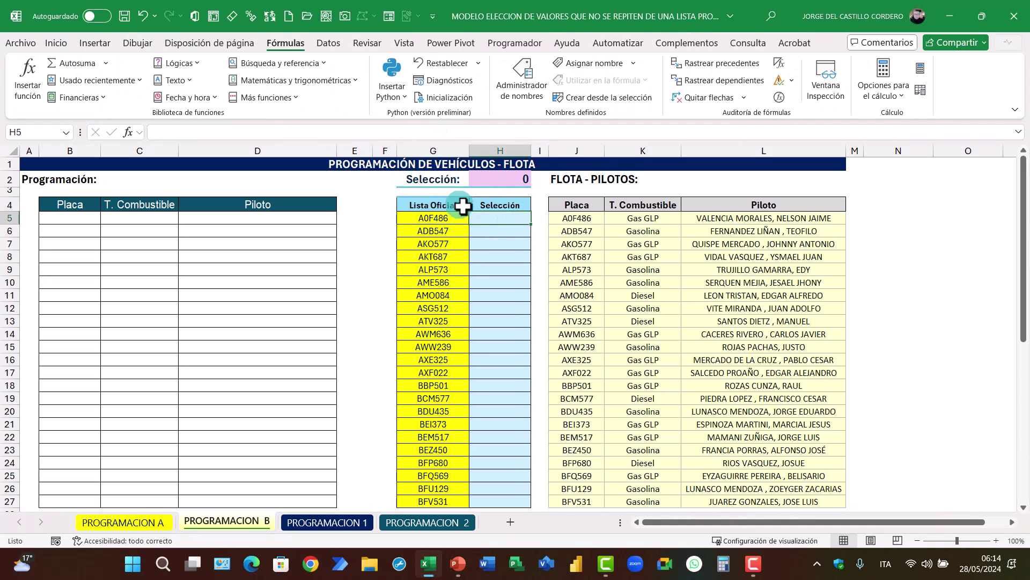
Enter the array formula =SI(B5:B27="";"";B5:B27) in cell H5 of the Selección column.
click(166, 135)
text(=SI)
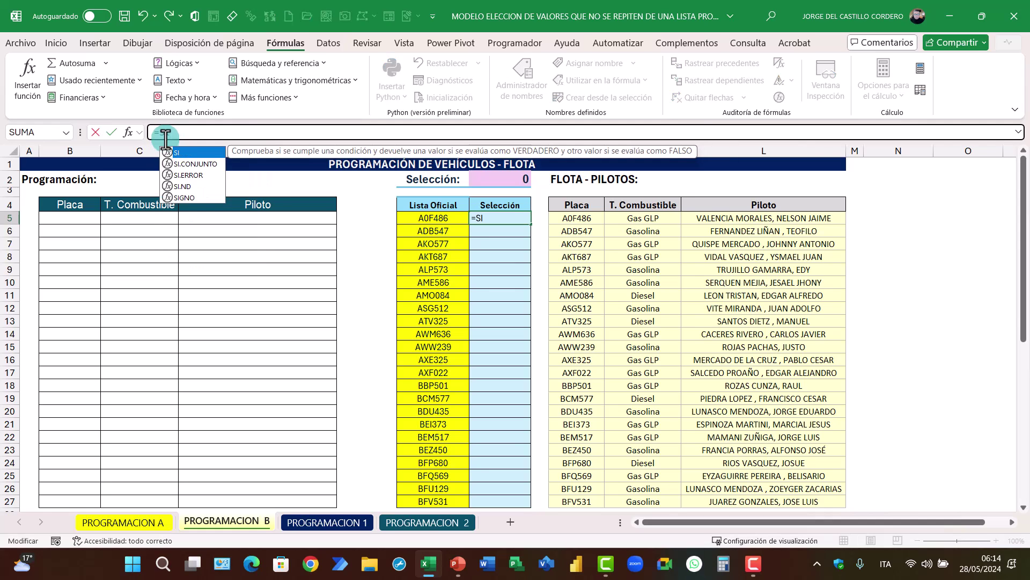
text(()
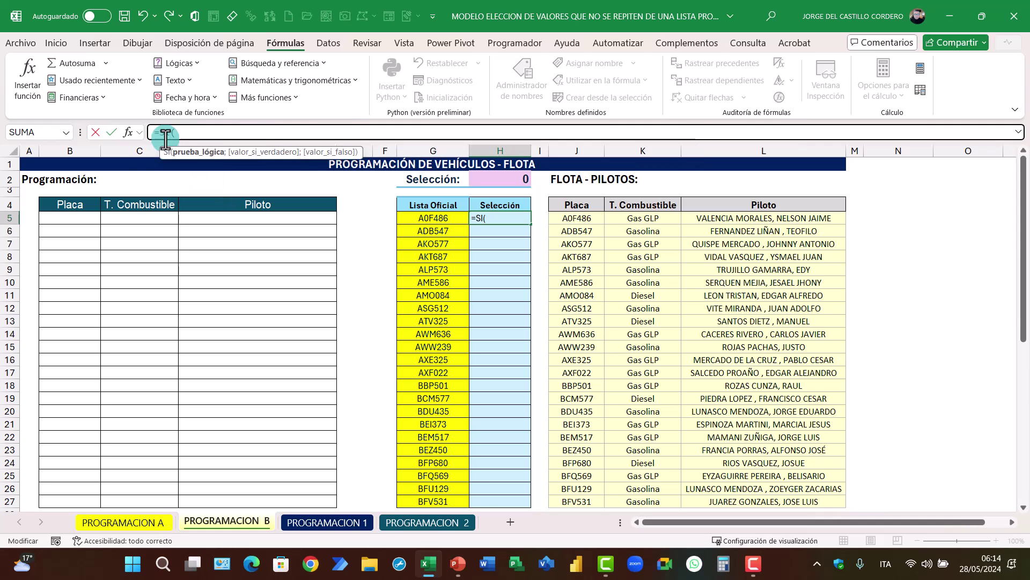
drag(76, 215, 56, 499)
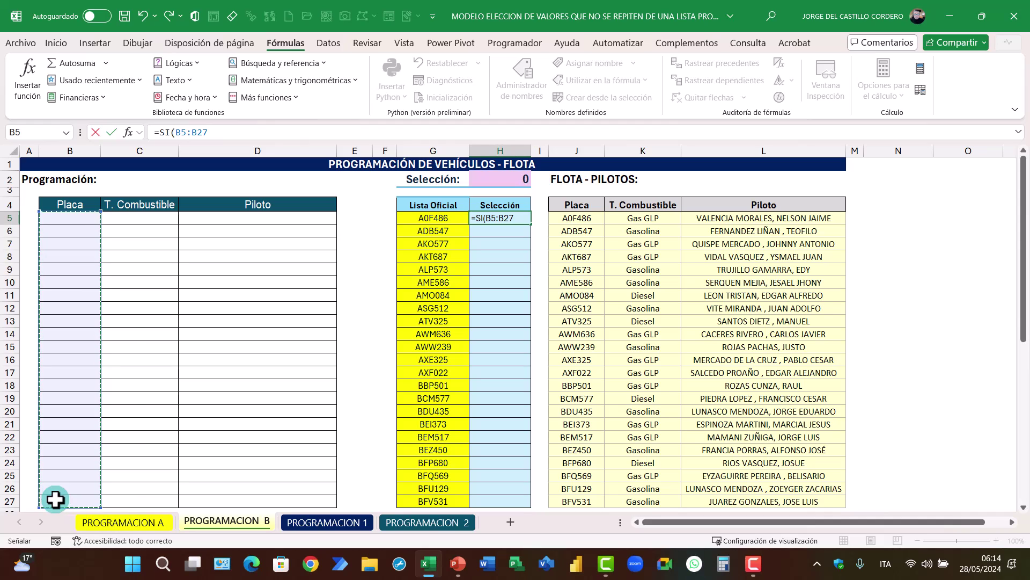
text(="";"";B5)
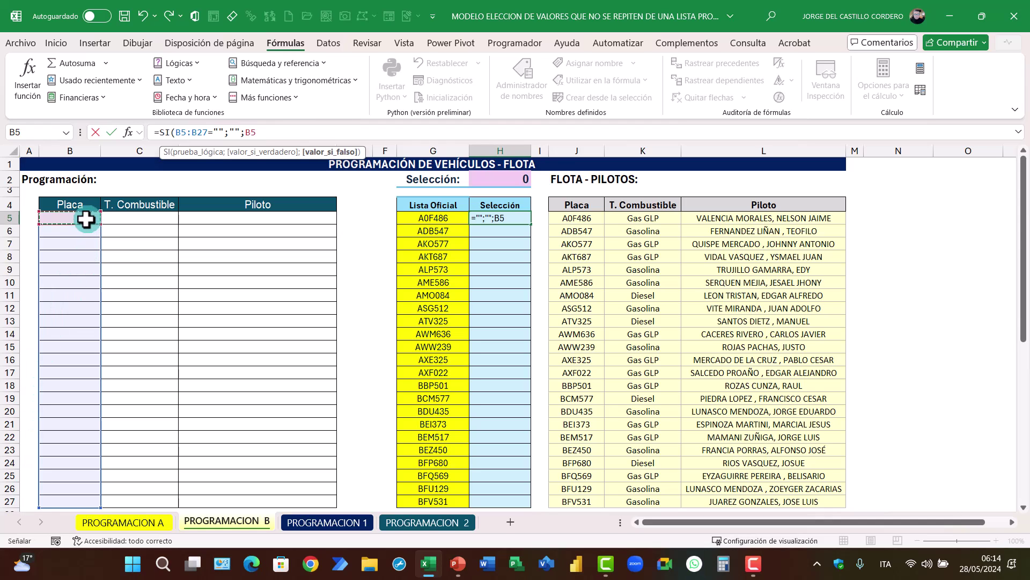
drag(86, 219, 60, 497)
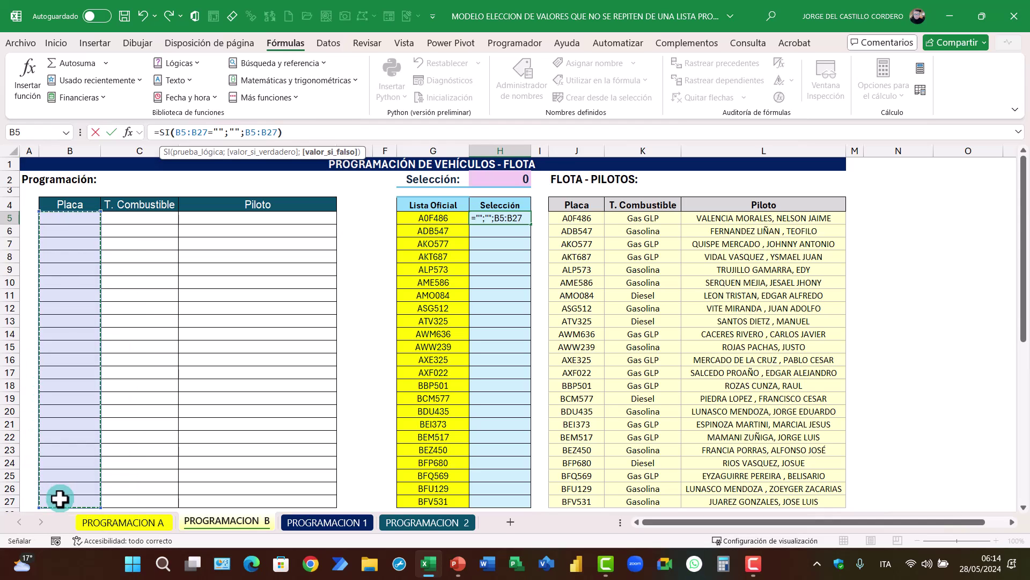
text())
key(Return)
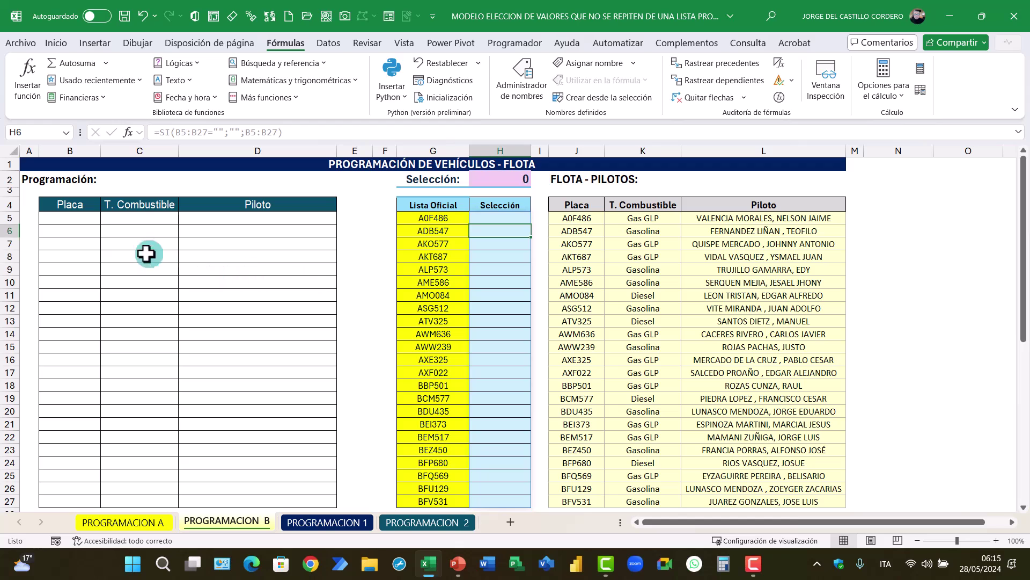
Choose plate ADB547 from the drop-down list for Placa cell B5 on PROGRAMACION B.
click(87, 222)
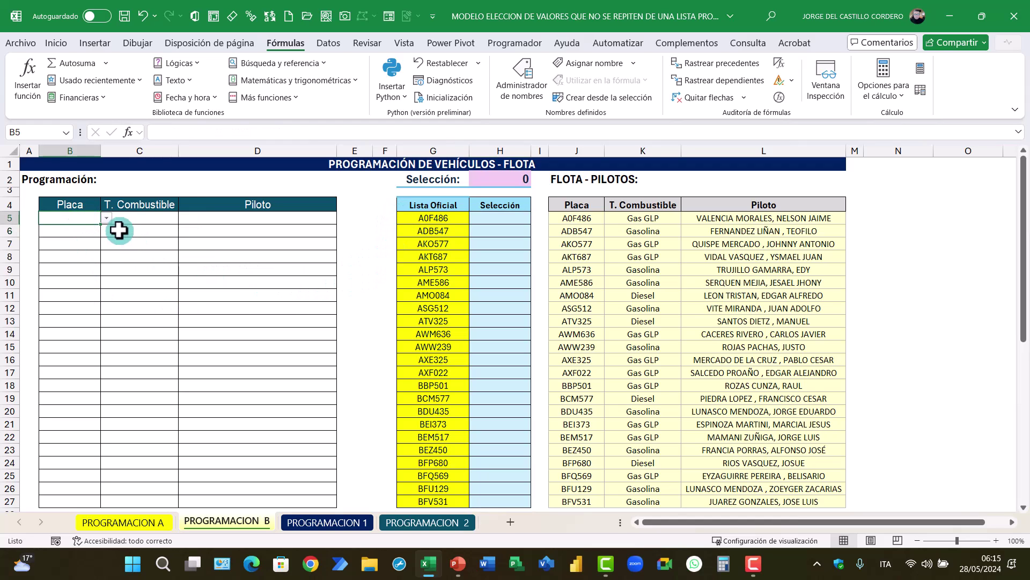
click(107, 218)
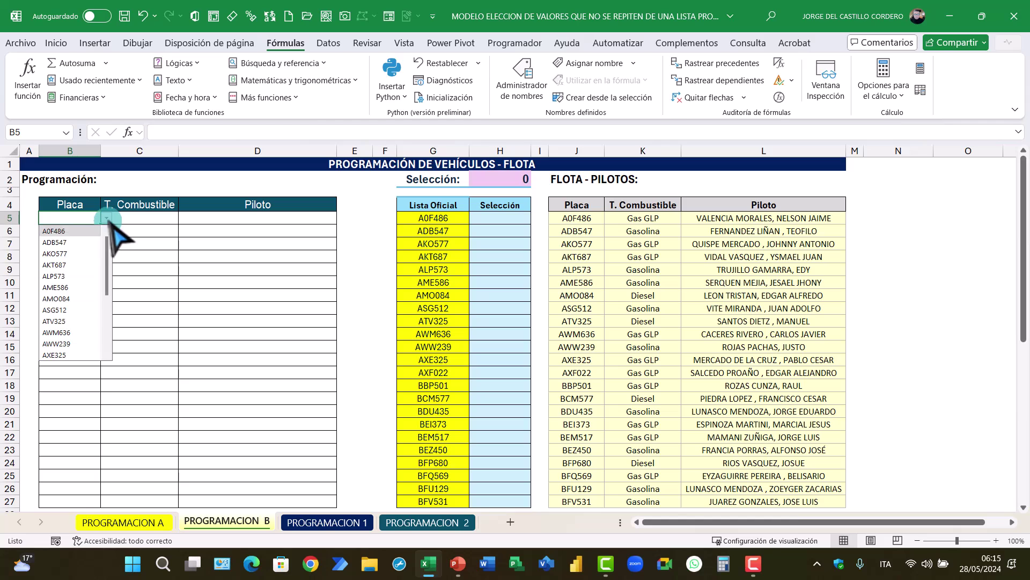
click(84, 242)
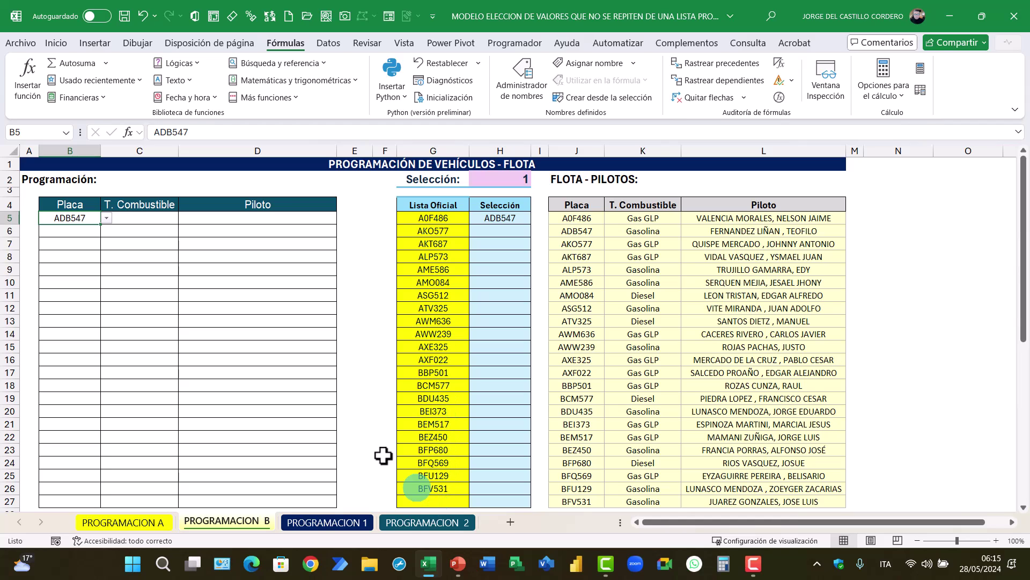
Choose plate BDU435 for Placa cell B6 and plate AXF022 for cell B7 from their drop-down lists.
click(75, 230)
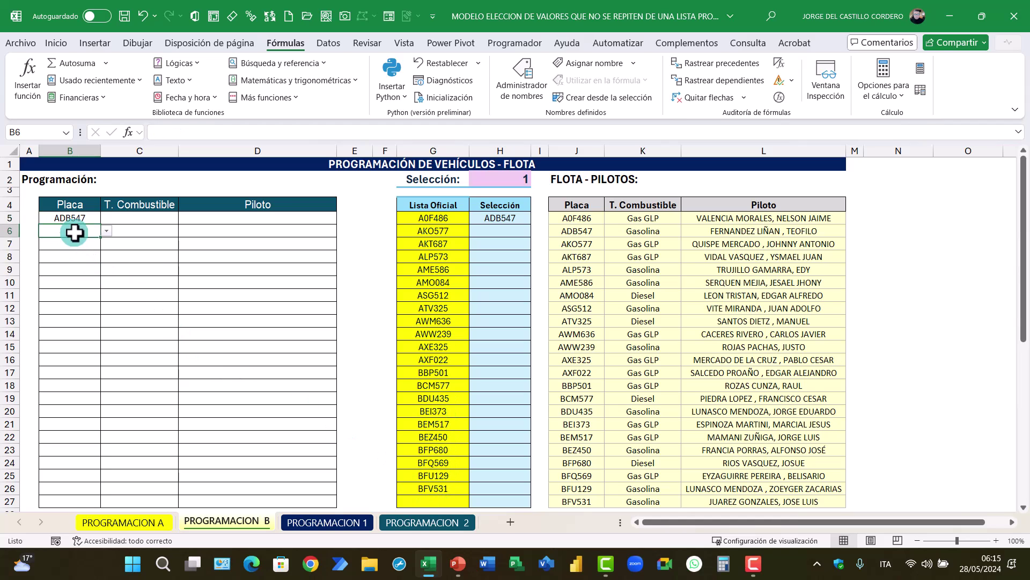
click(107, 231)
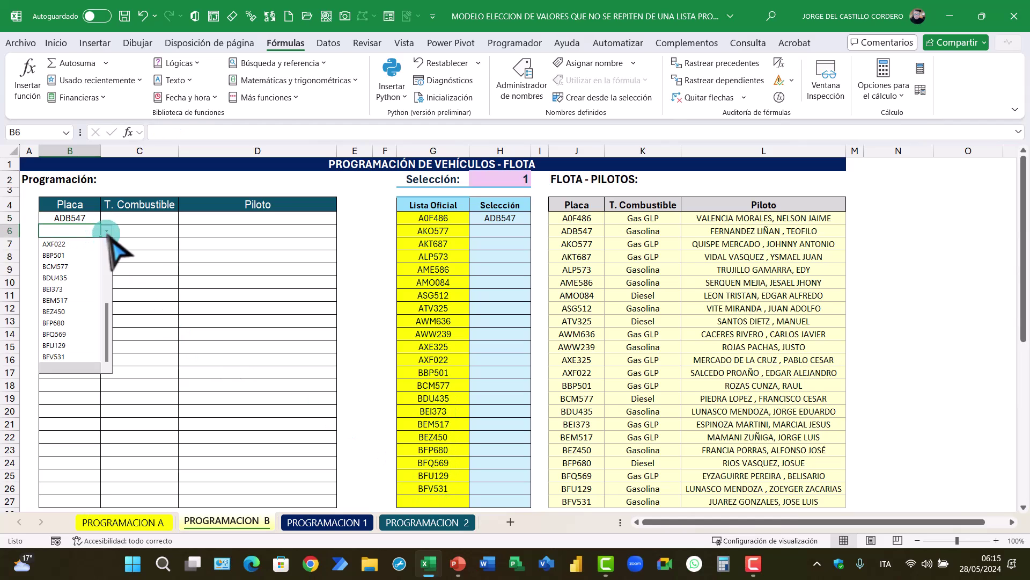
click(76, 276)
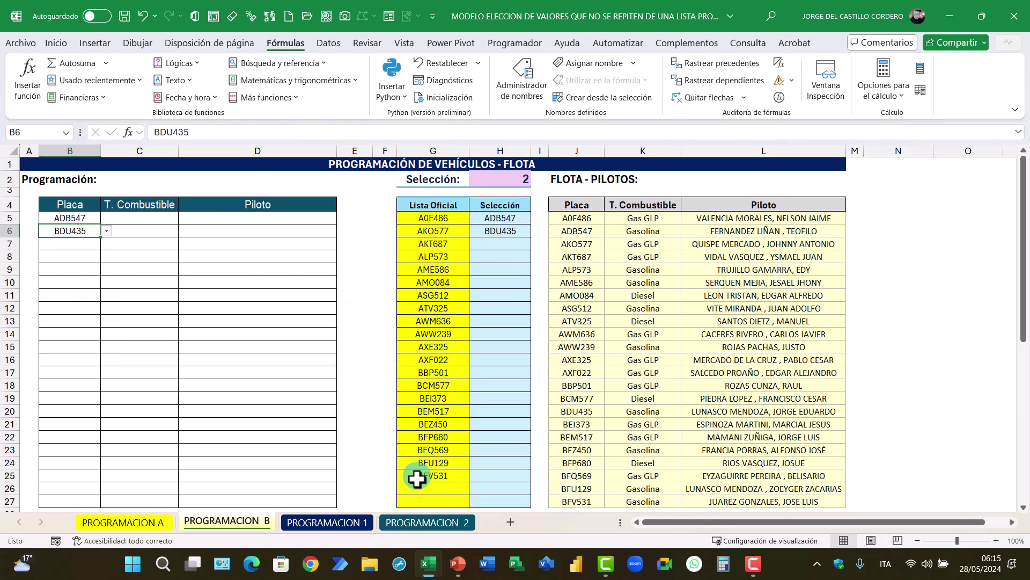
click(67, 243)
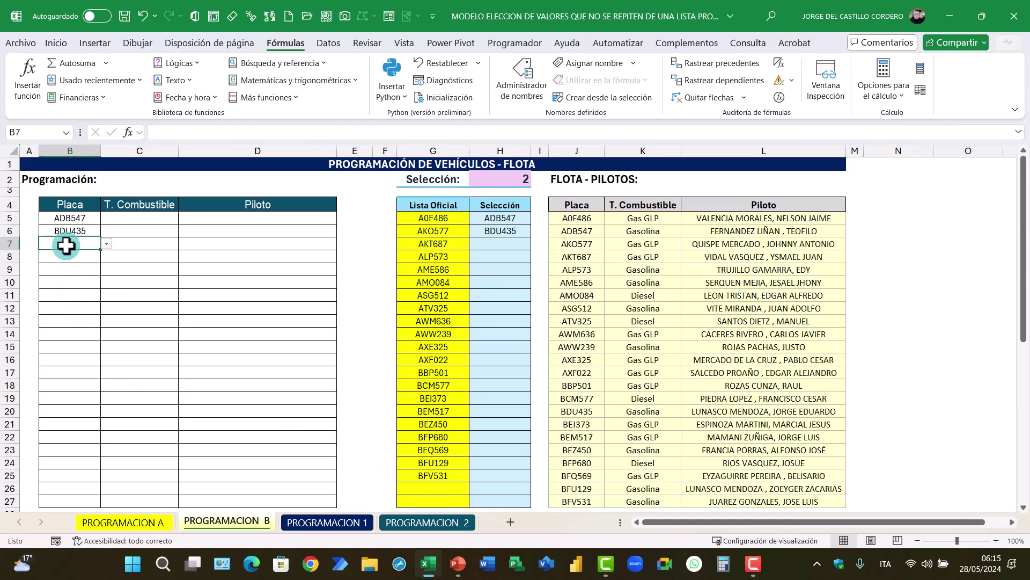
click(106, 245)
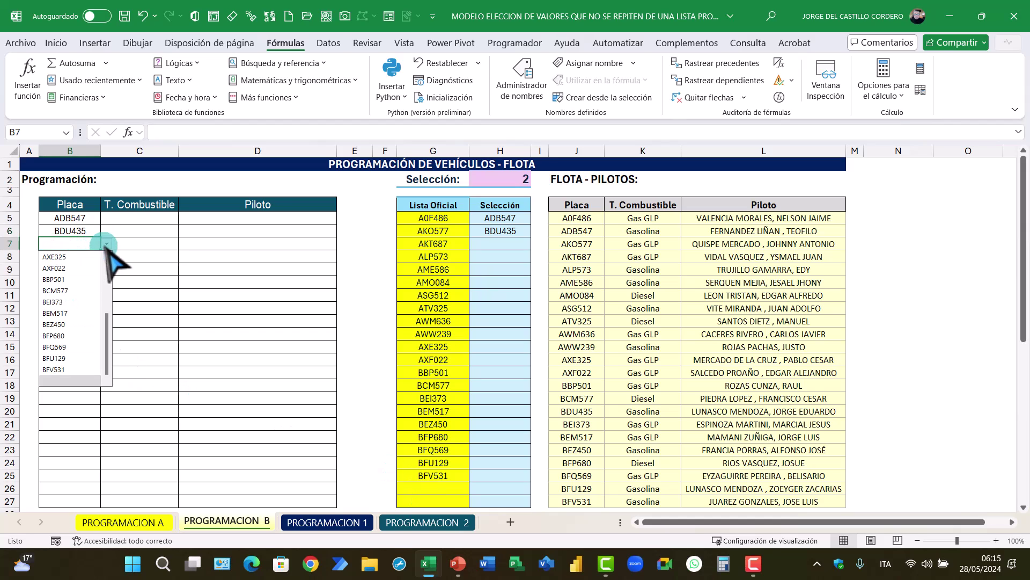
click(75, 268)
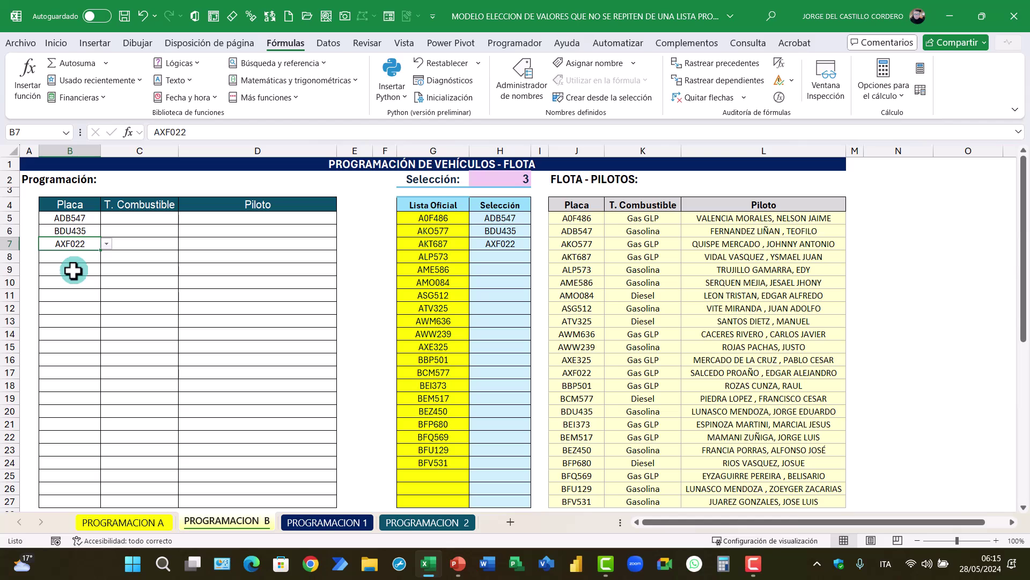
Enter =SI.ERROR(BUSCARV(B5;$J$5:$L$27;{2,3};0);"") in T. Combustible cell C5 and fill it down to C27.
click(139, 221)
click(154, 134)
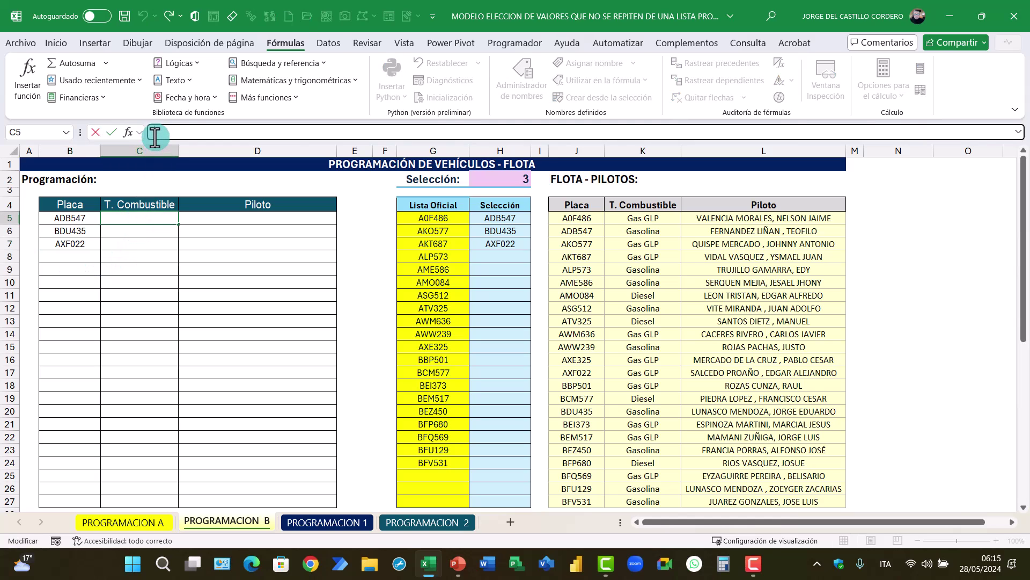
right_click(155, 134)
click(187, 207)
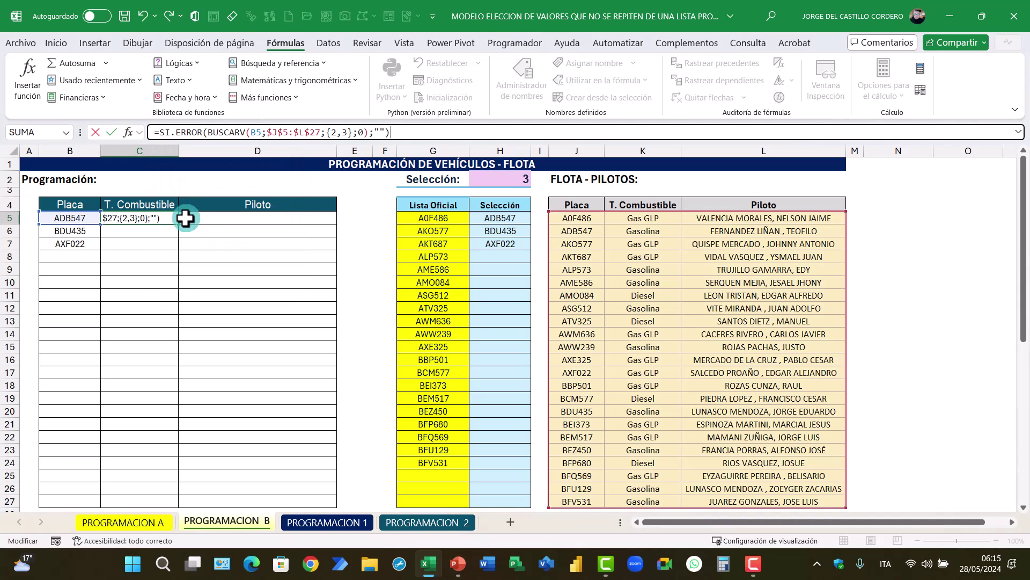
click(335, 135)
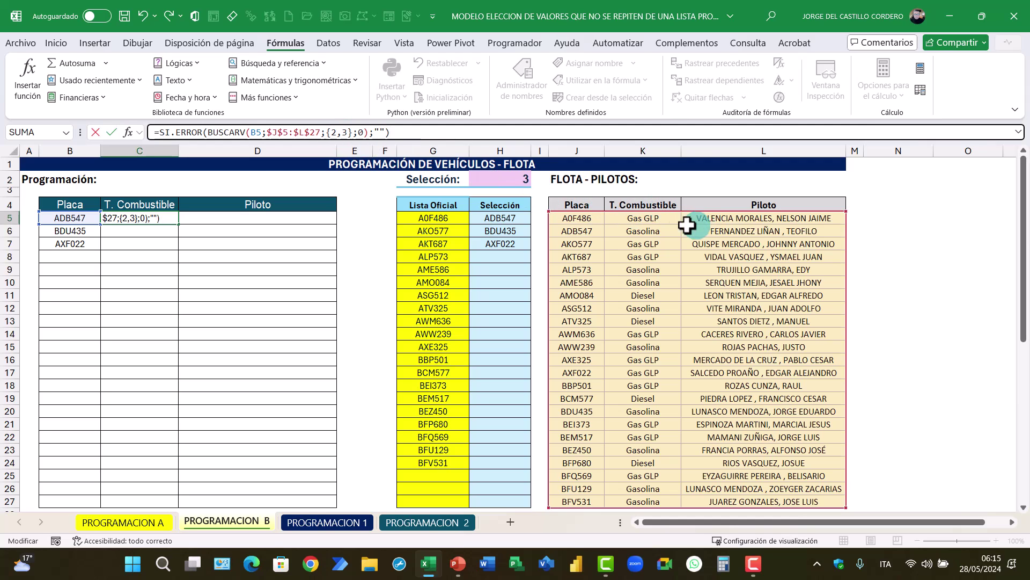
click(111, 132)
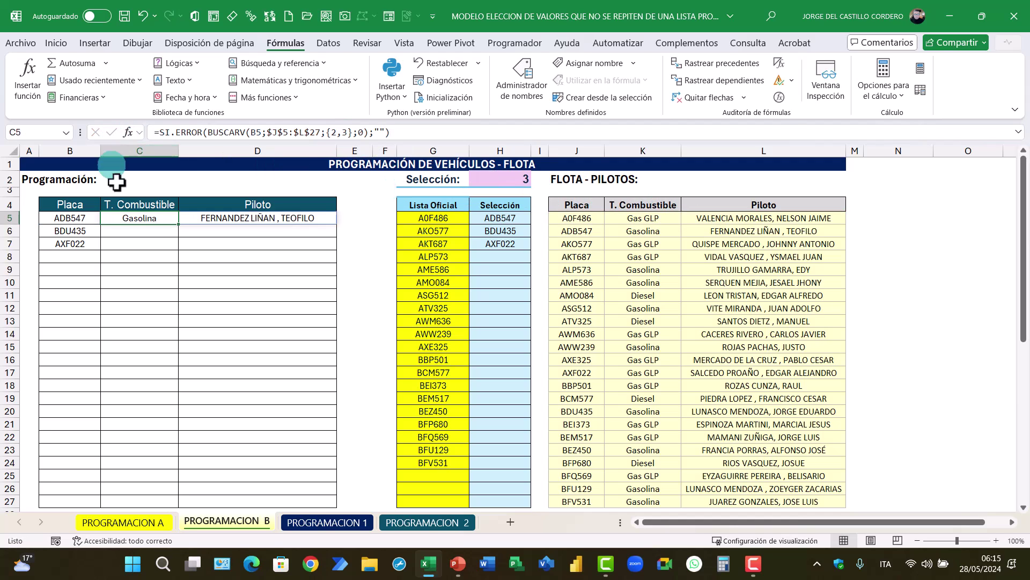
drag(180, 225, 185, 505)
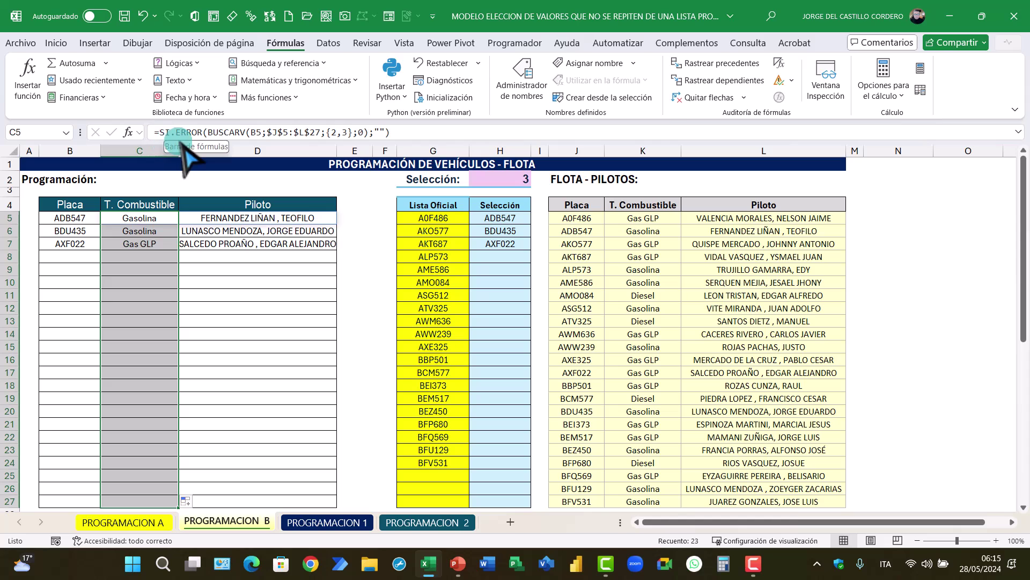
Choose plate BBP501 from the drop-down list for Placa cell B8.
click(72, 256)
click(107, 256)
scroll(78, 295, down, 3)
click(59, 292)
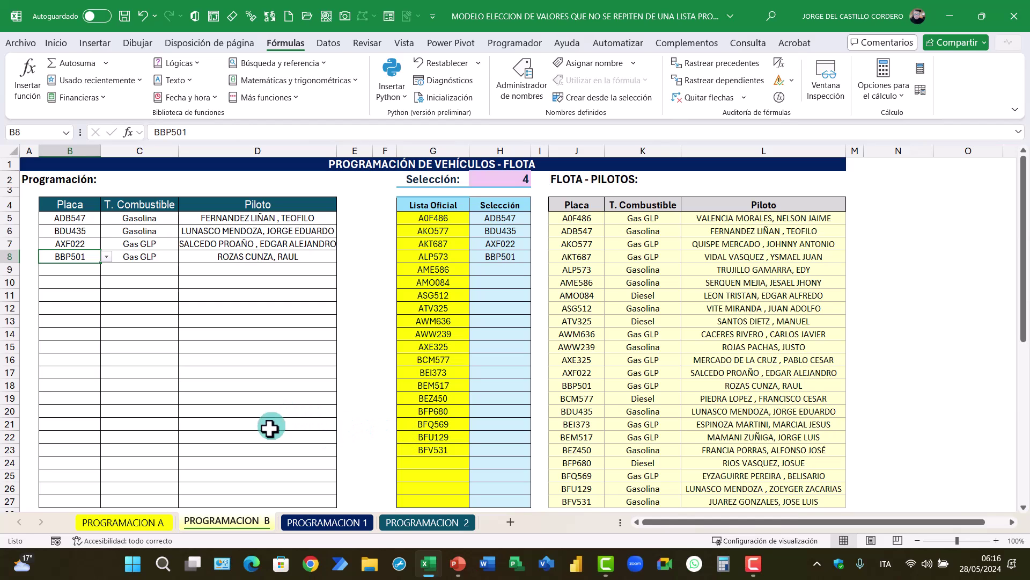
Compare the Lista Oficial columns and formulas across the PROGRAMACION sheets, ending at the title of PROGRAMACION A.
click(155, 521)
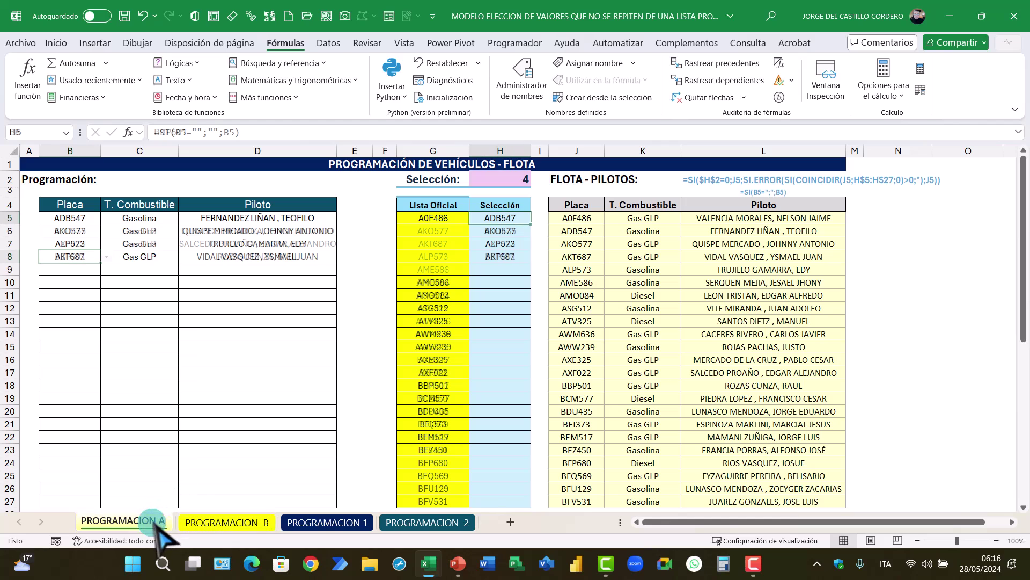
click(236, 523)
click(322, 521)
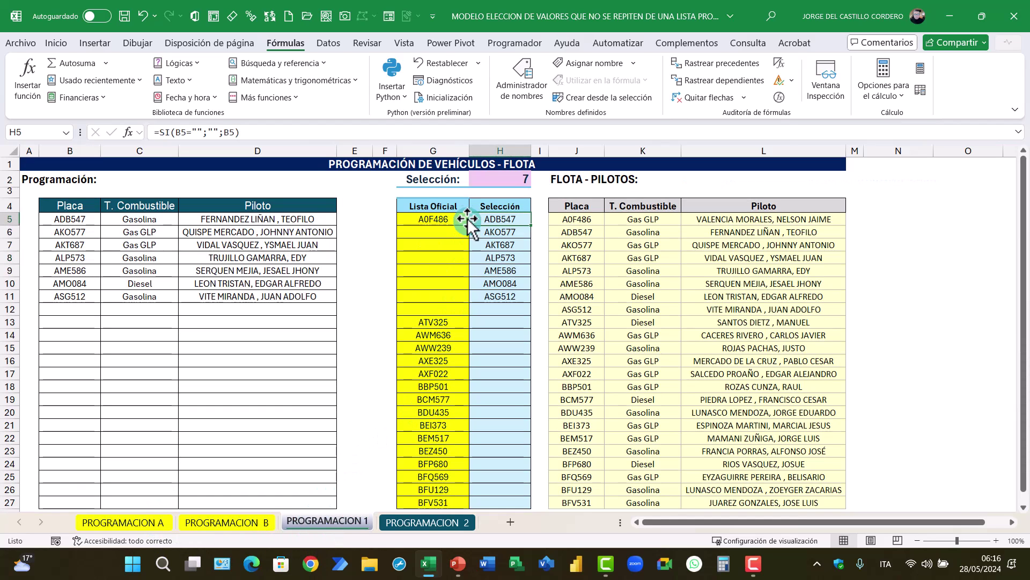
click(411, 522)
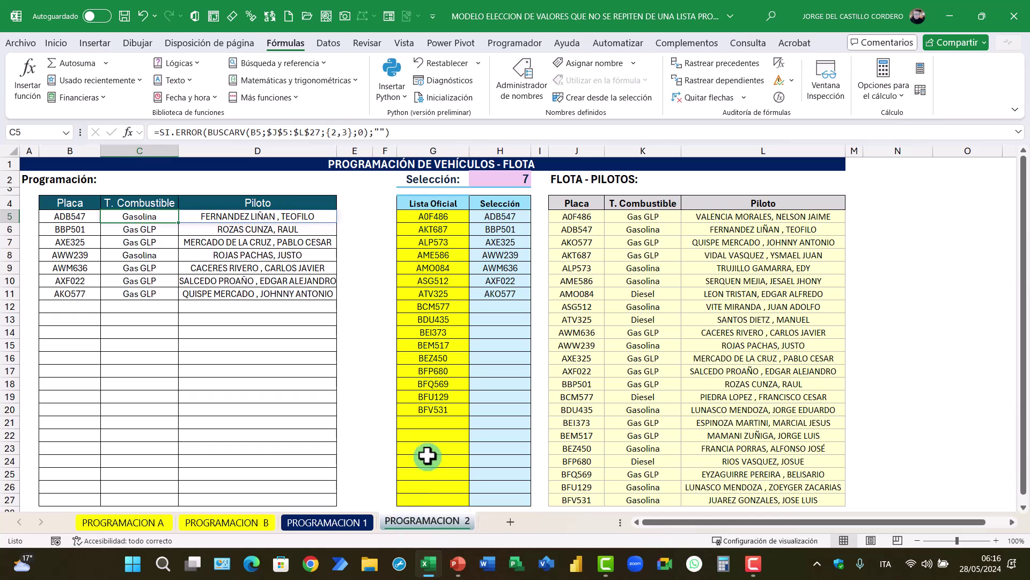
click(256, 522)
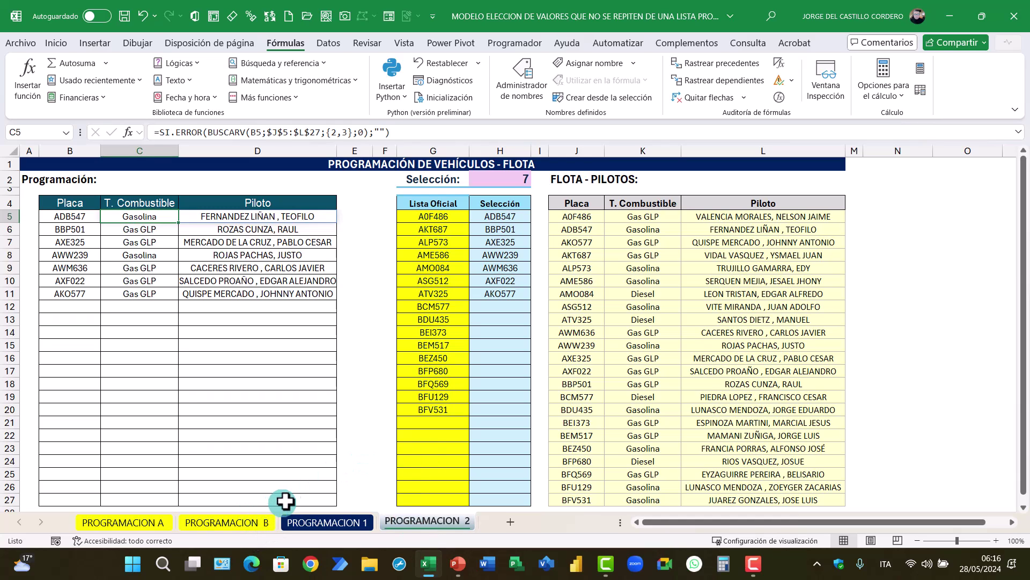
click(449, 221)
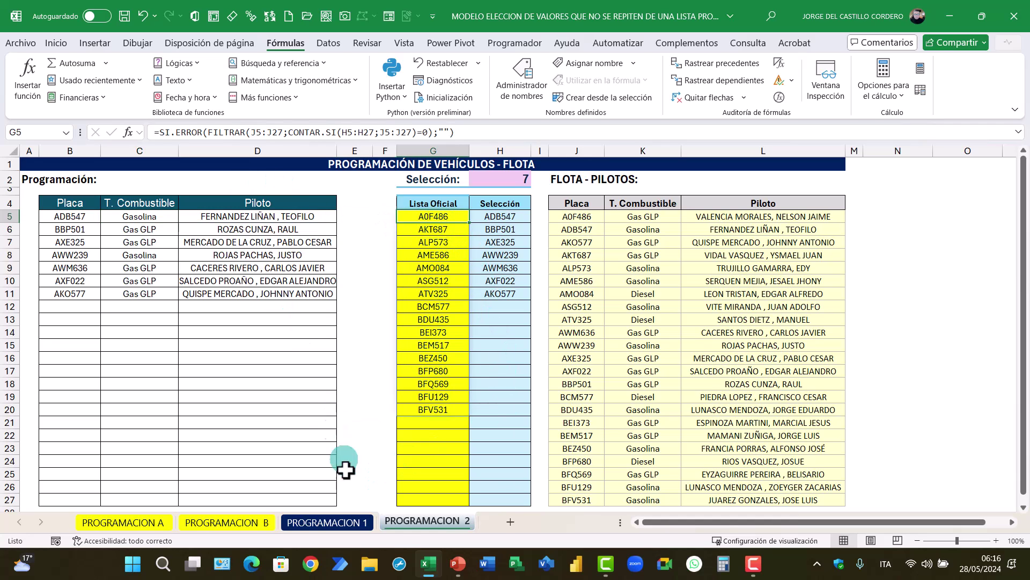
click(347, 522)
click(425, 324)
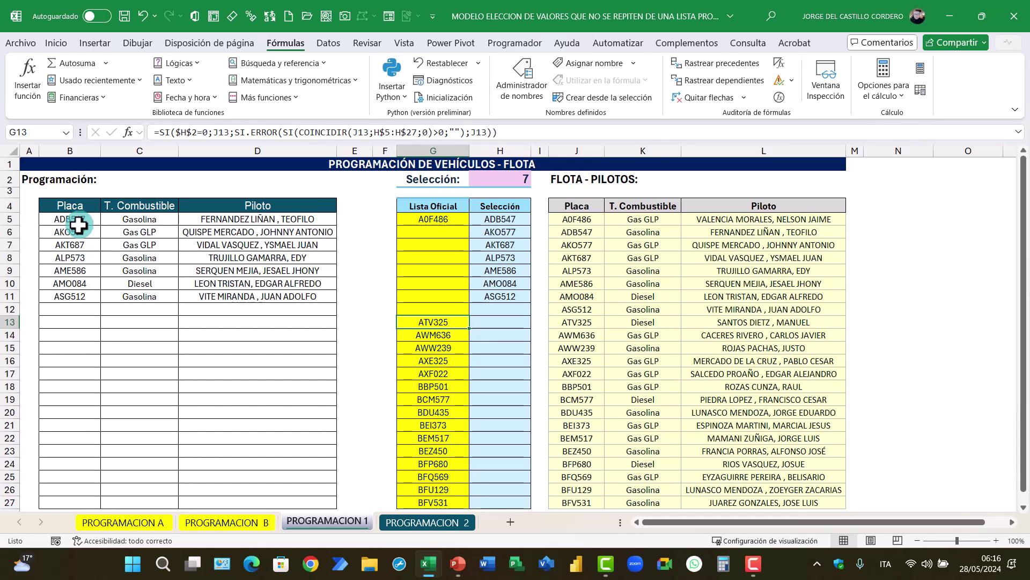
click(144, 522)
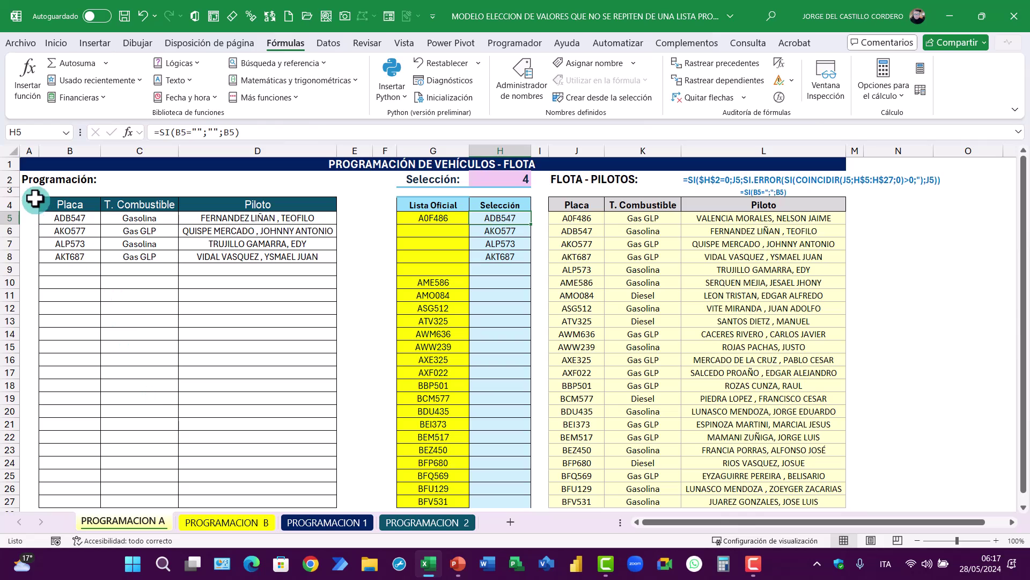
click(37, 168)
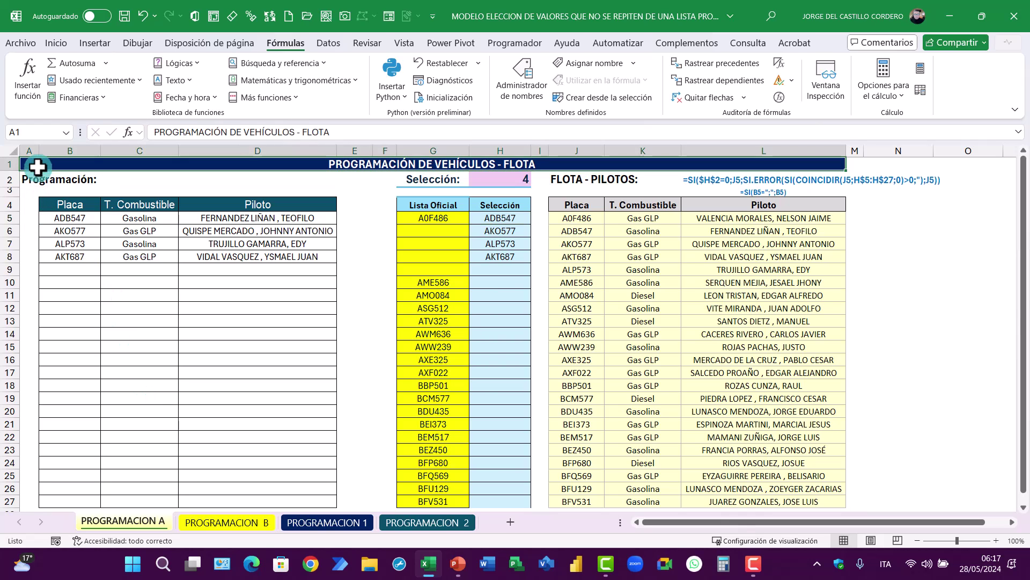